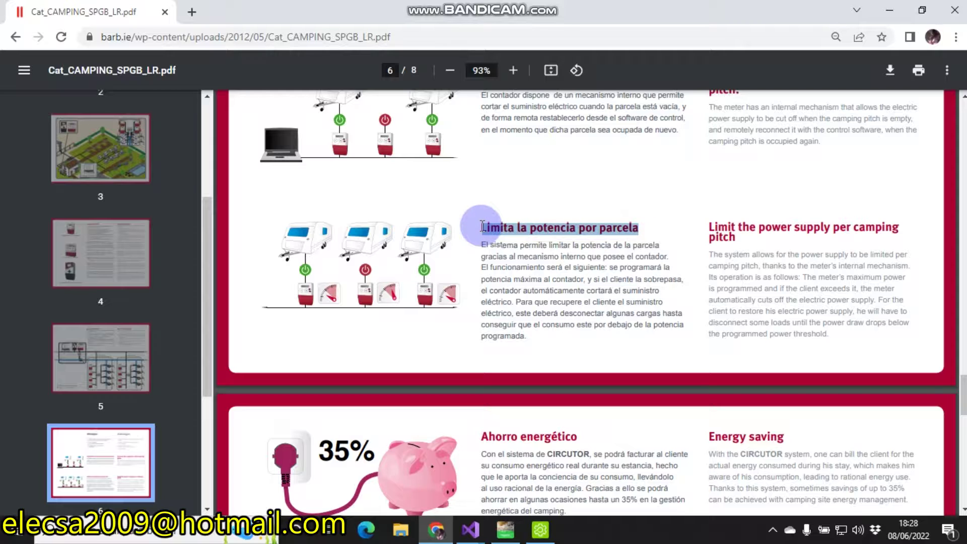
Step: Read through the Spanish section "Limita la potencia por parcela" on page 6 of the catalogue, highlighting its sentences in turn
{"action": "left_click", "coordinate": [665, 247]}
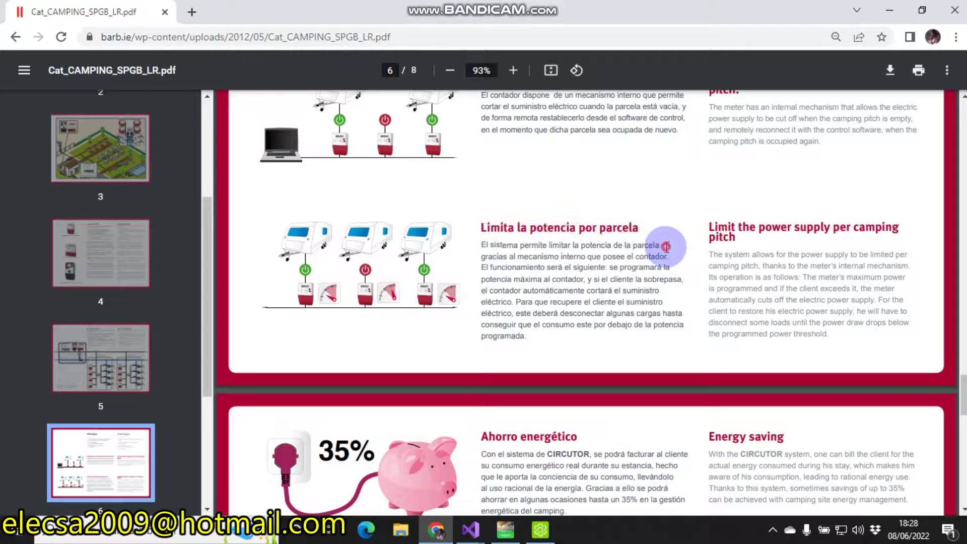
{"action": "left_click_drag", "start_coordinate": [665, 247], "coordinate": [559, 272]}
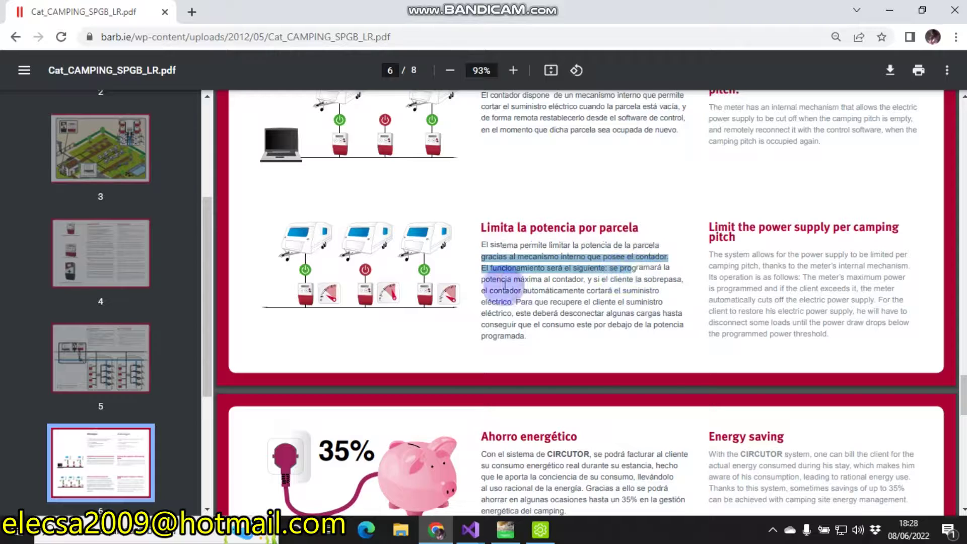
{"action": "left_click_drag", "start_coordinate": [482, 279], "coordinate": [586, 282]}
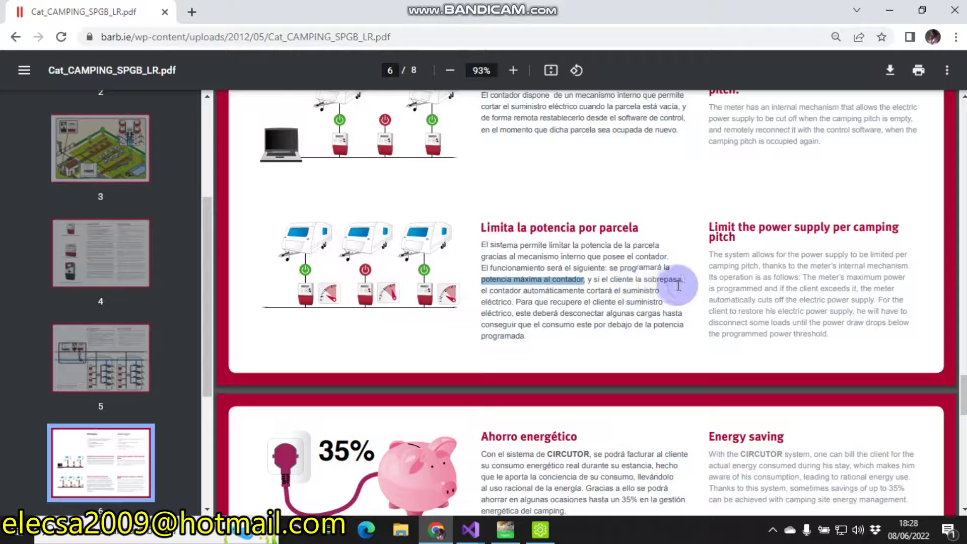
{"action": "left_click_drag", "start_coordinate": [683, 280], "coordinate": [594, 282]}
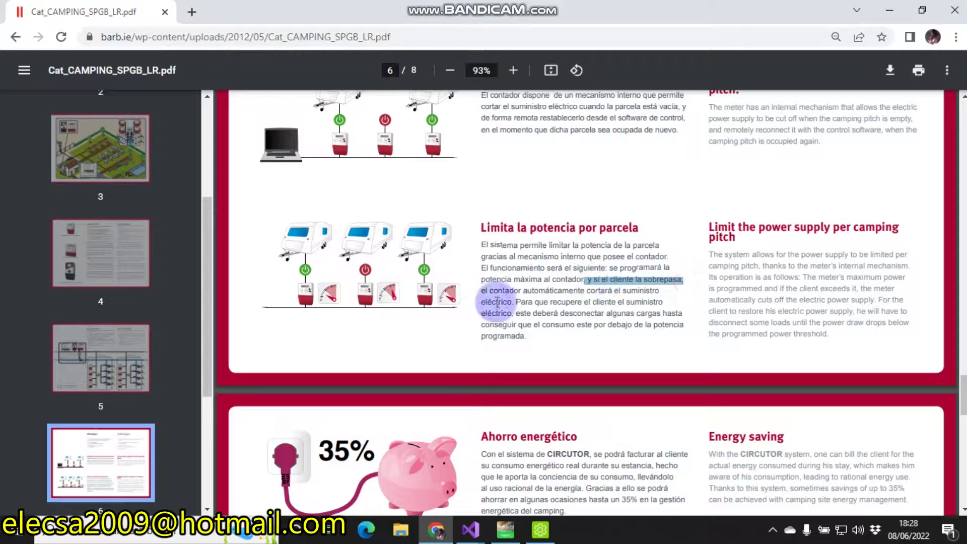
{"action": "left_click", "coordinate": [475, 295]}
{"action": "left_click_drag", "start_coordinate": [475, 294], "coordinate": [665, 294]}
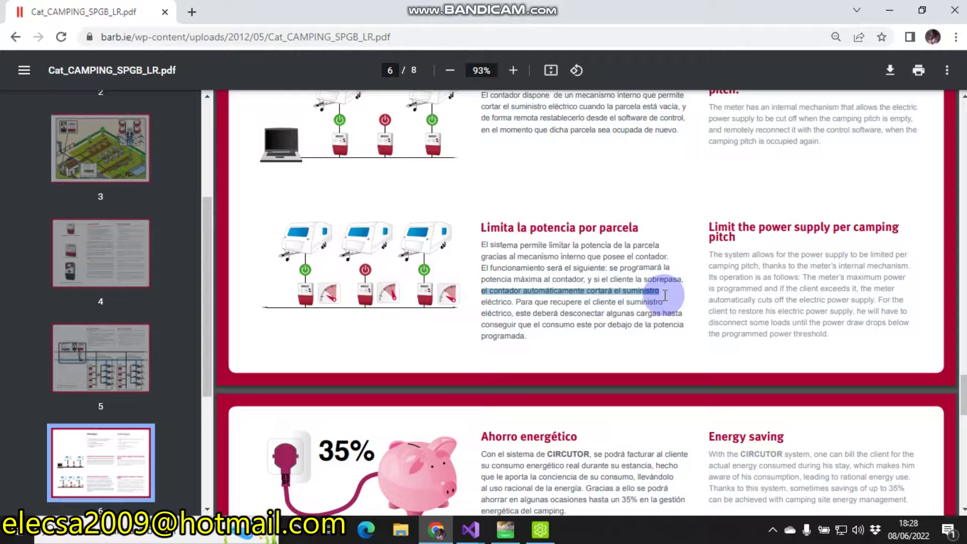
{"action": "left_click_drag", "start_coordinate": [516, 302], "coordinate": [676, 329]}
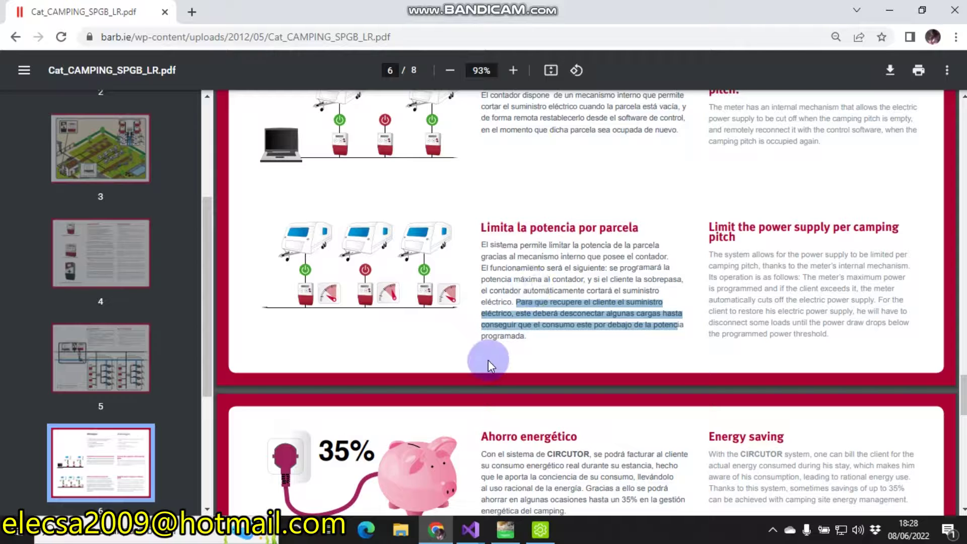
Step: Switch from the PDF to the SERVIDOR project in Visual Studio, start it in debug mode, and minimize Visual Studio
{"action": "left_click", "coordinate": [888, 6]}
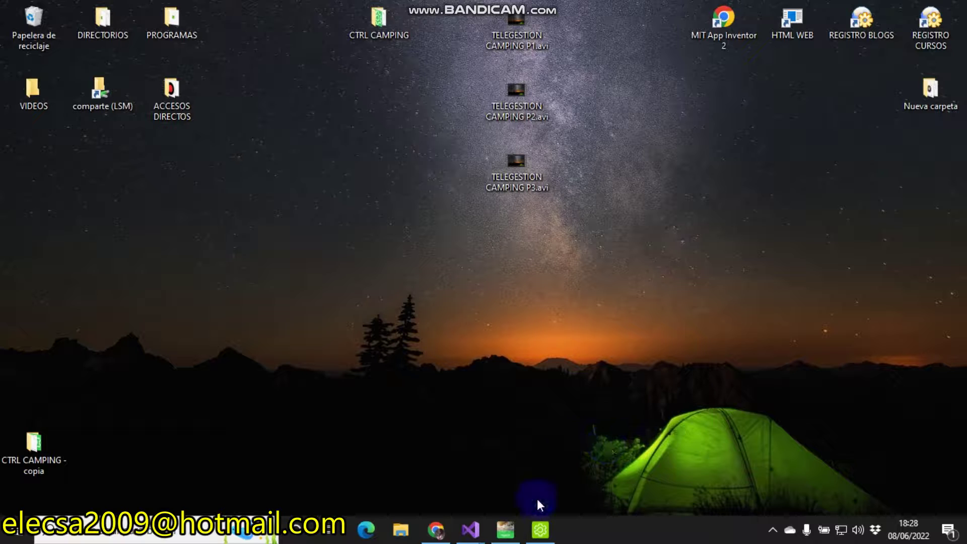
{"action": "mouse_move", "coordinate": [471, 528]}
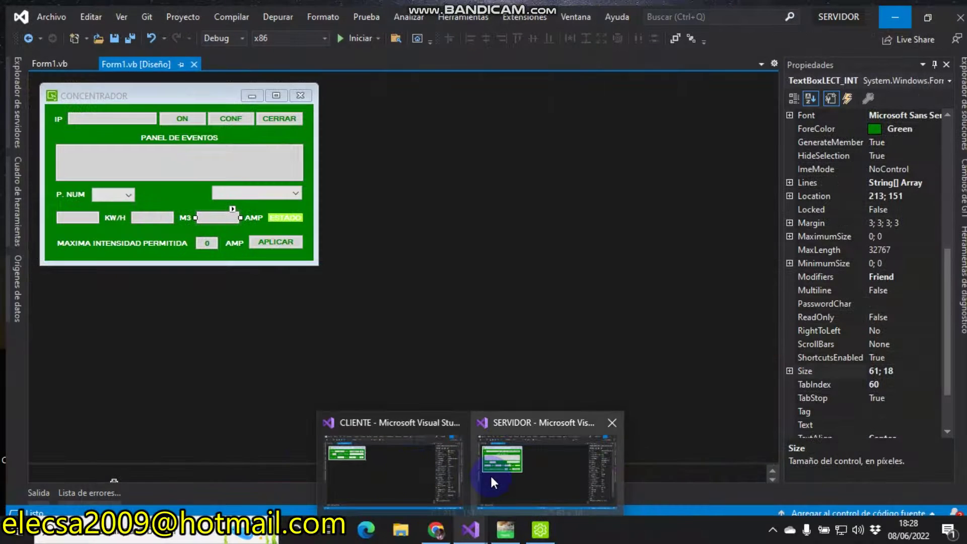
{"action": "left_click", "coordinate": [490, 473]}
{"action": "left_click", "coordinate": [351, 34]}
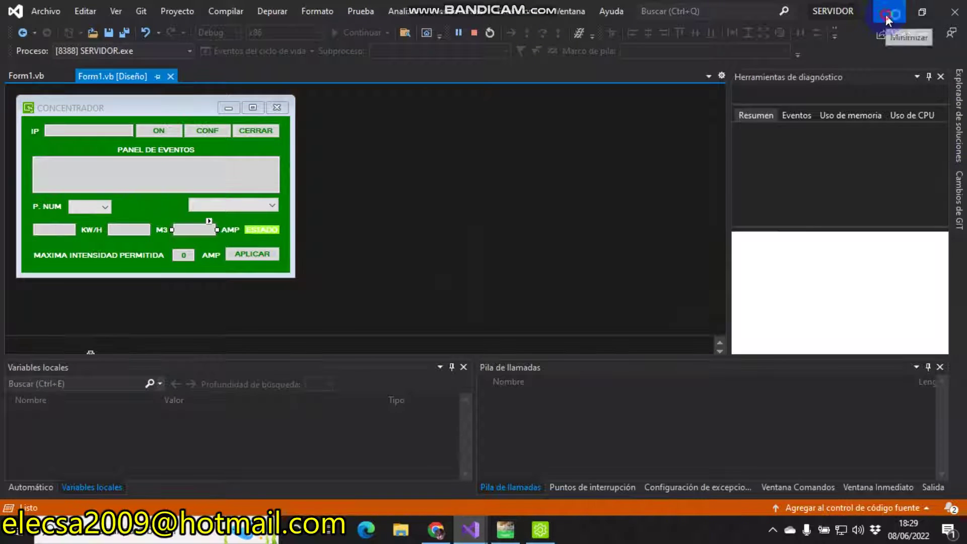
{"action": "left_click", "coordinate": [887, 14]}
Step: Open the desktop folder CTRL CAMPING beside the CONCENTRADOR window and browse to servidor > SERVIDOR > bin > Debug
{"action": "double_click", "coordinate": [396, 22]}
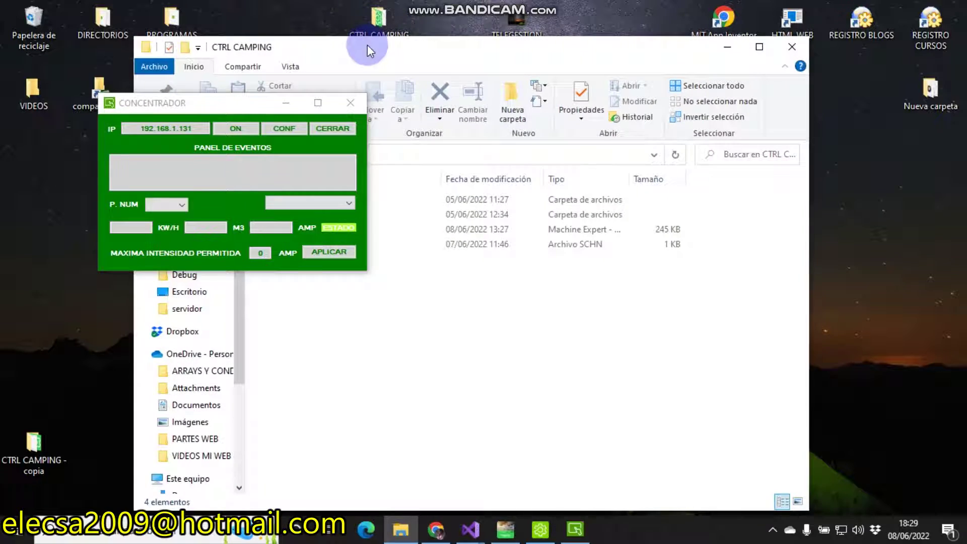
{"action": "left_click_drag", "start_coordinate": [367, 44], "coordinate": [667, 107]}
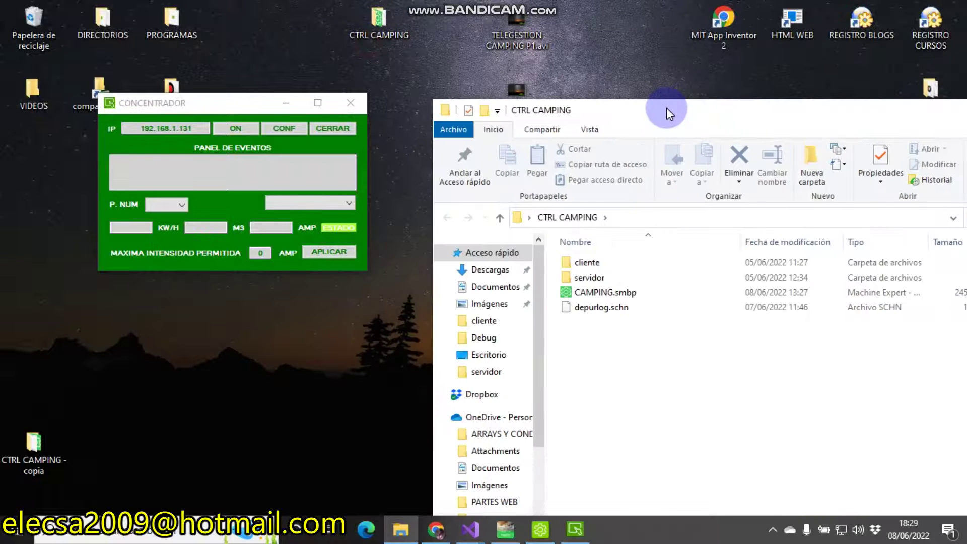
{"action": "double_click", "coordinate": [585, 277]}
{"action": "double_click", "coordinate": [578, 263]}
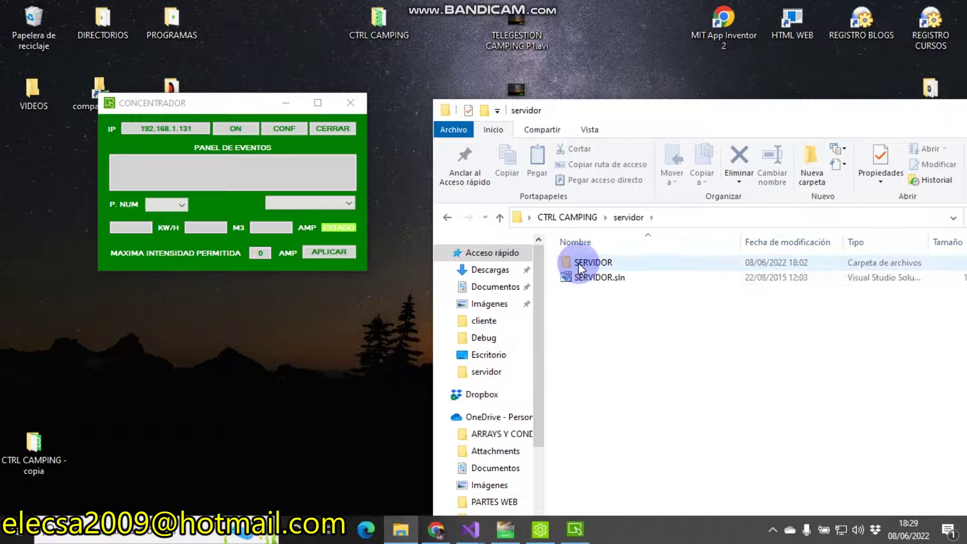
{"action": "double_click", "coordinate": [578, 263]}
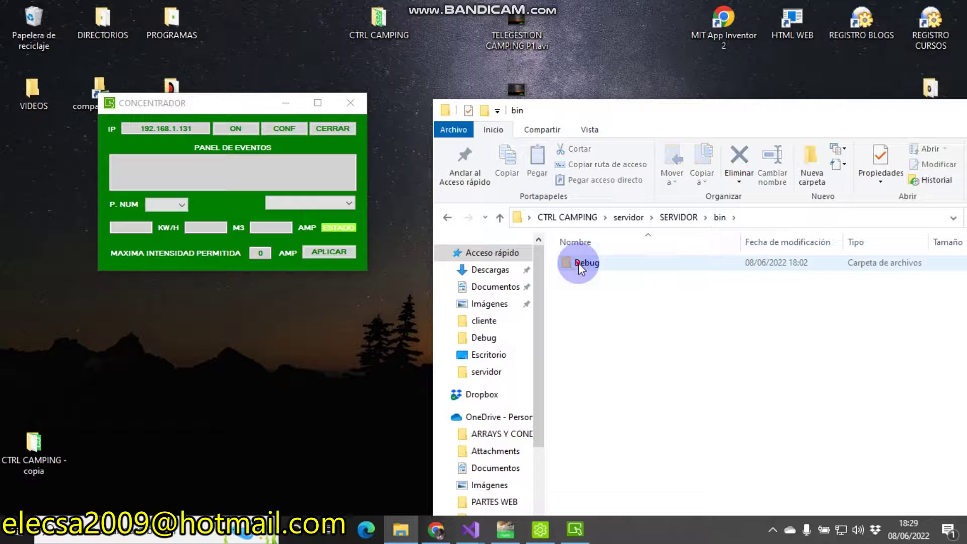
{"action": "double_click", "coordinate": [578, 262]}
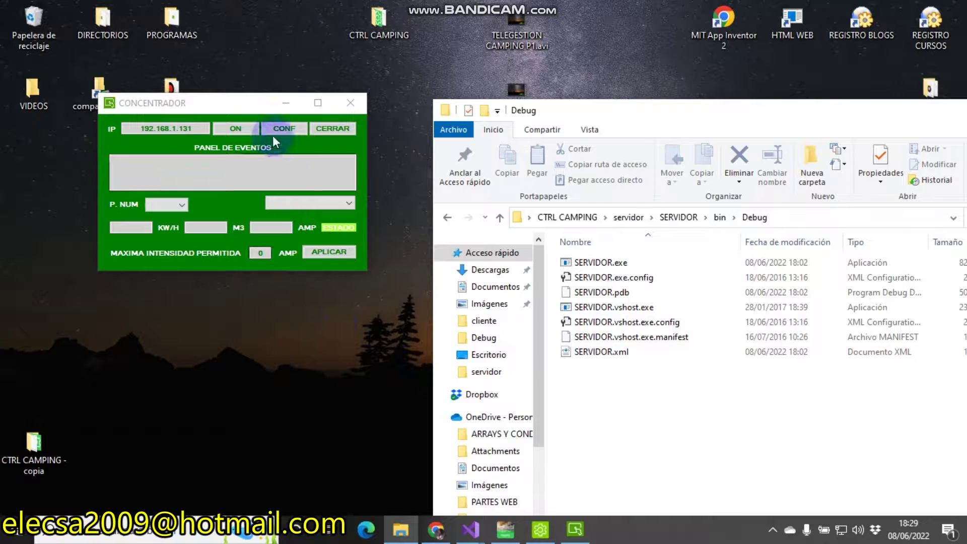
Step: Show the configuration fields of CONCENTRADOR and set the ELECT memory word to 1 and AGUA to 2
{"action": "left_click", "coordinate": [288, 129]}
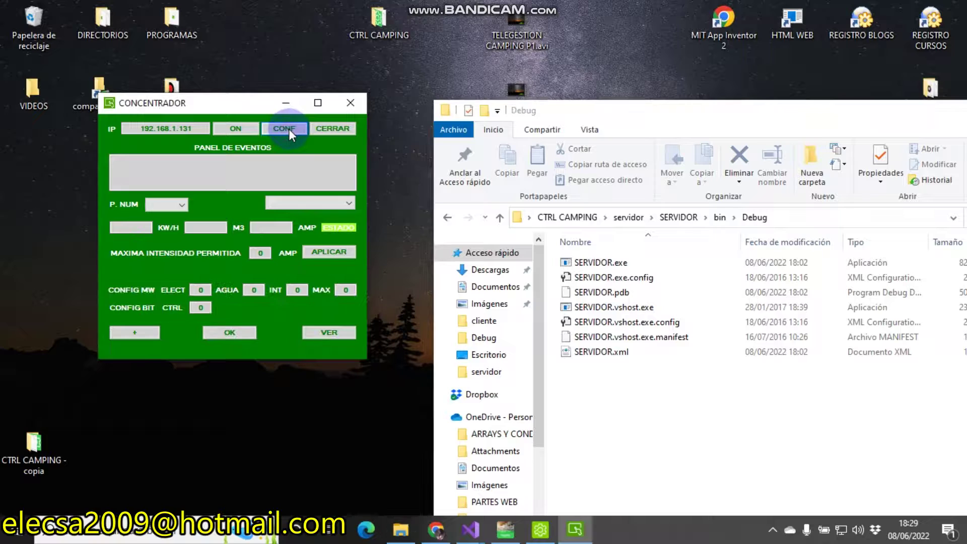
{"action": "left_click", "coordinate": [265, 340]}
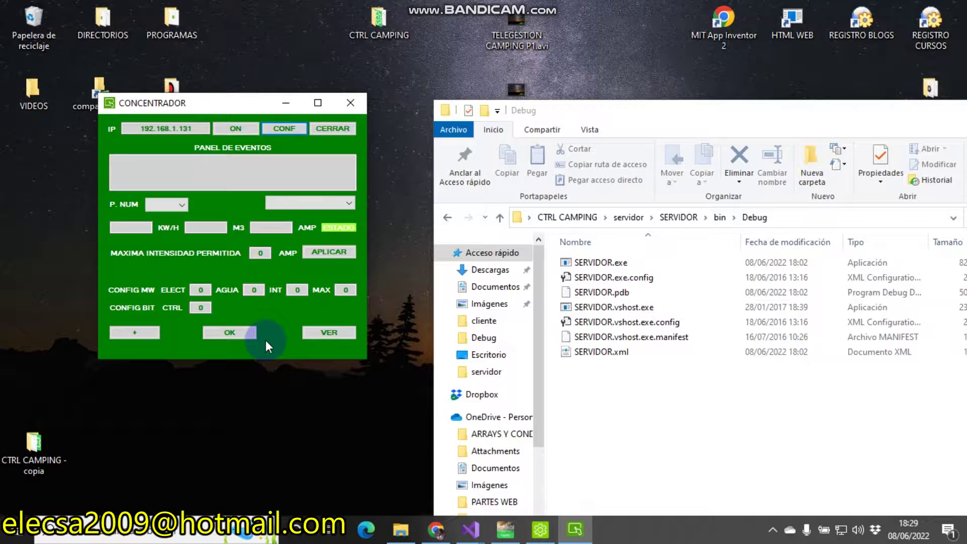
{"action": "left_click", "coordinate": [200, 290]}
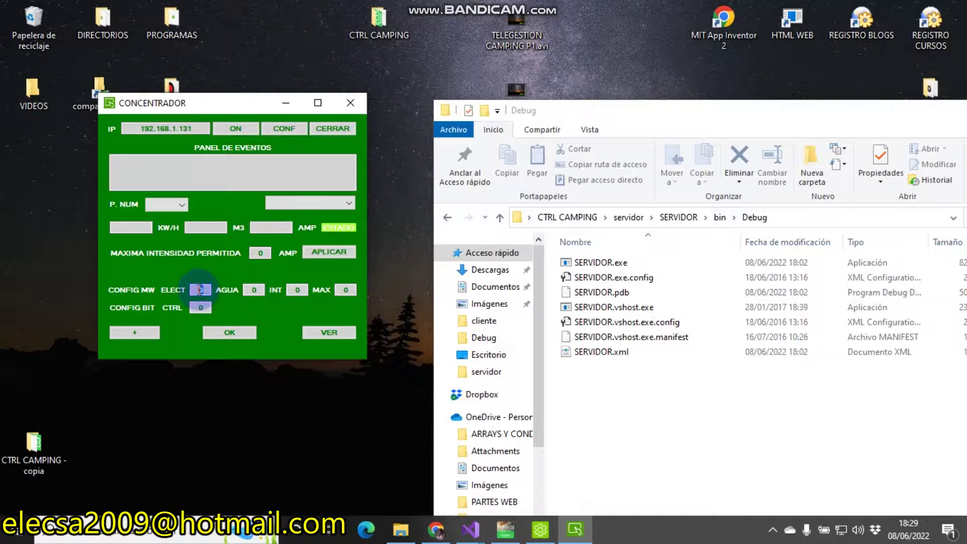
{"action": "type", "text": "1"}
{"action": "left_click", "coordinate": [249, 290]}
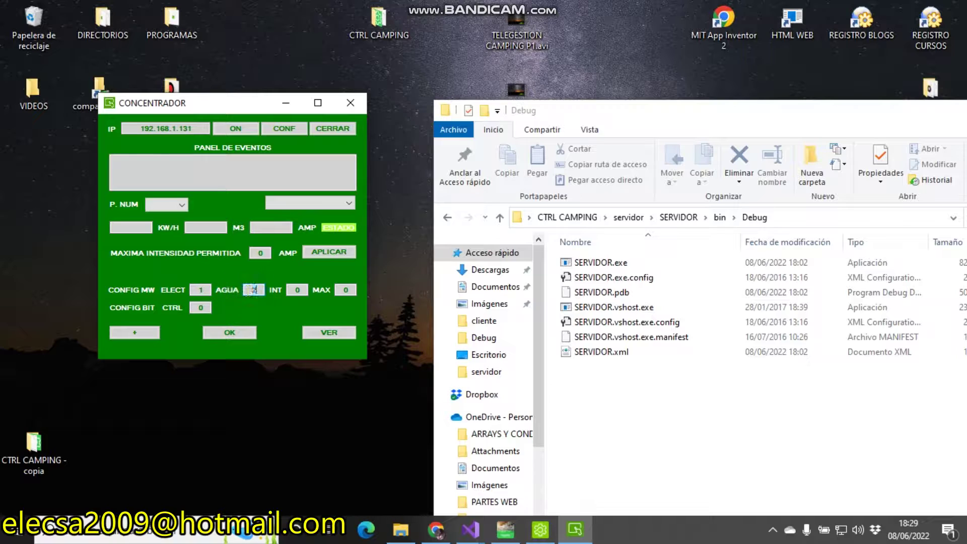
{"action": "type", "text": "2"}
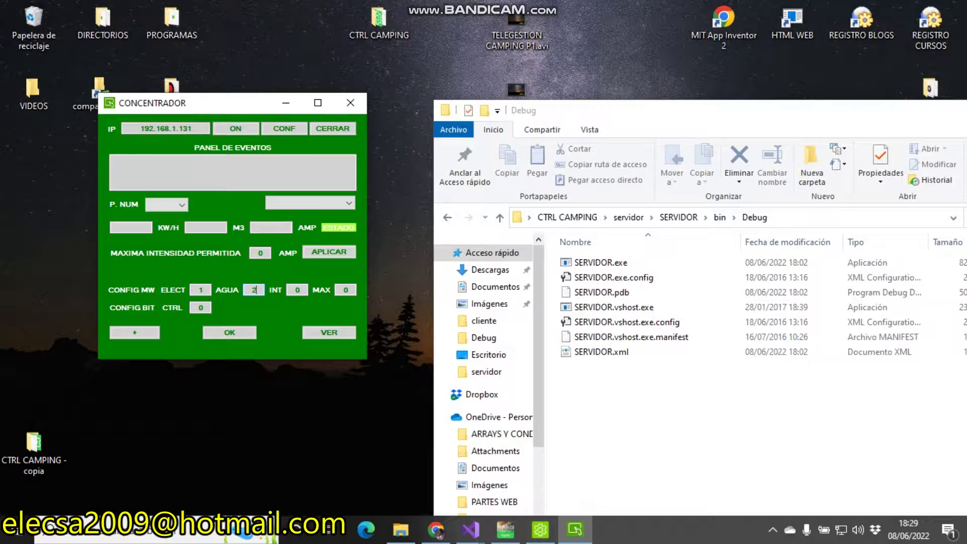
Step: Bring up the CAMPING ladder program in Machine Expert - Basic as reference and set the INT memory word to 21 and MAX to 31
{"action": "left_click", "coordinate": [504, 535]}
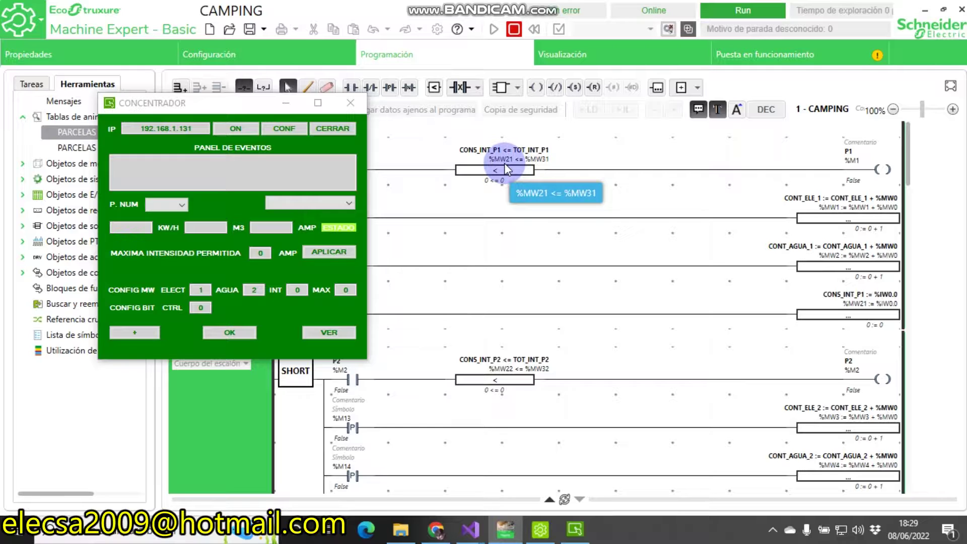
{"action": "double_click", "coordinate": [297, 290]}
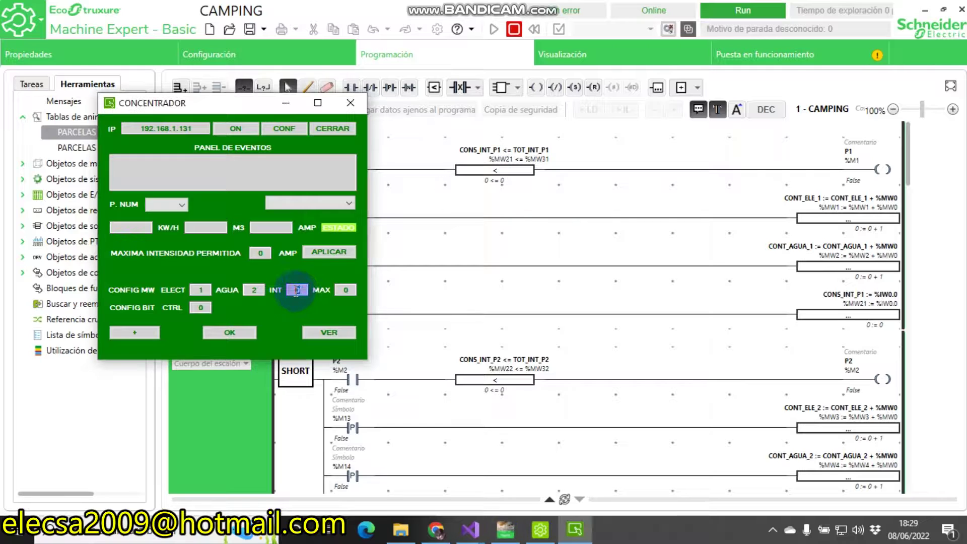
{"action": "type", "text": "21"}
{"action": "double_click", "coordinate": [351, 290]}
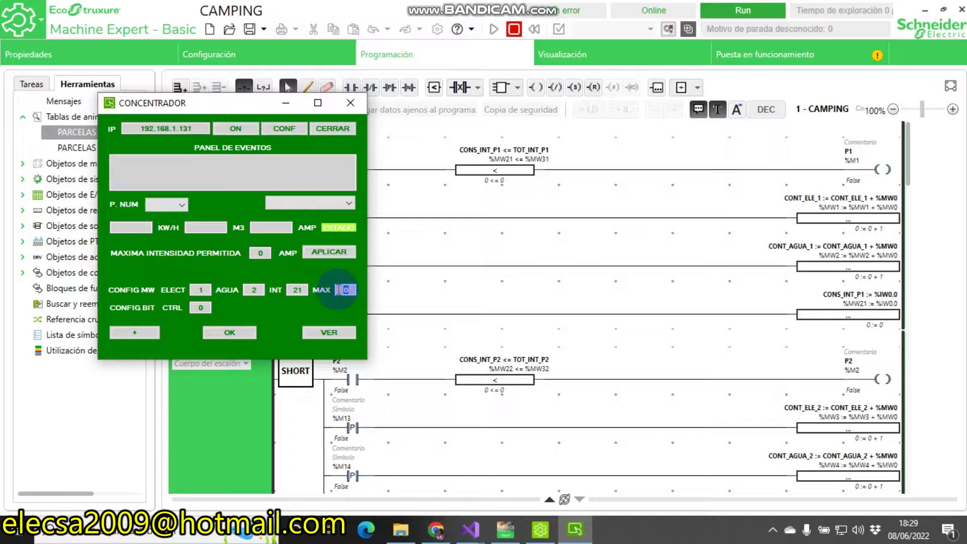
{"action": "type", "text": "31"}
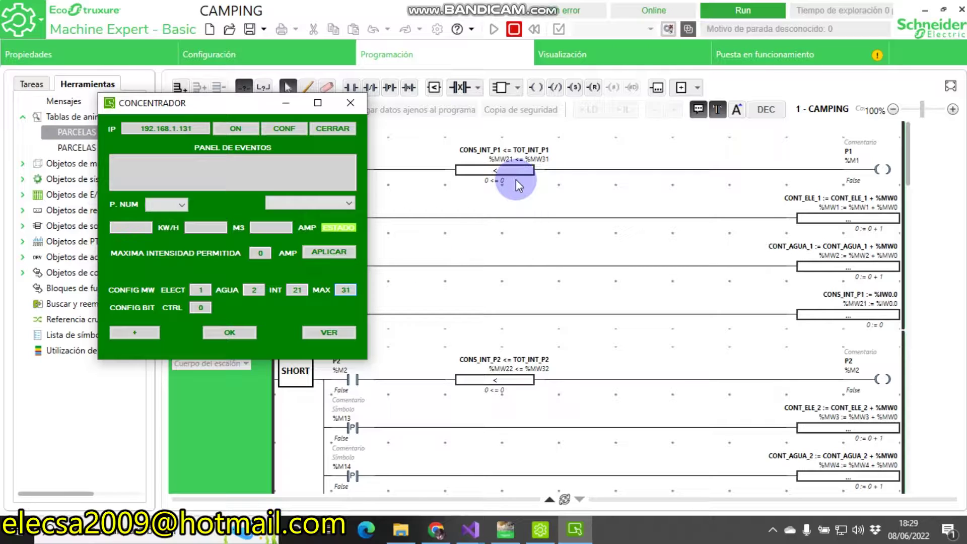
{"action": "double_click", "coordinate": [297, 290]}
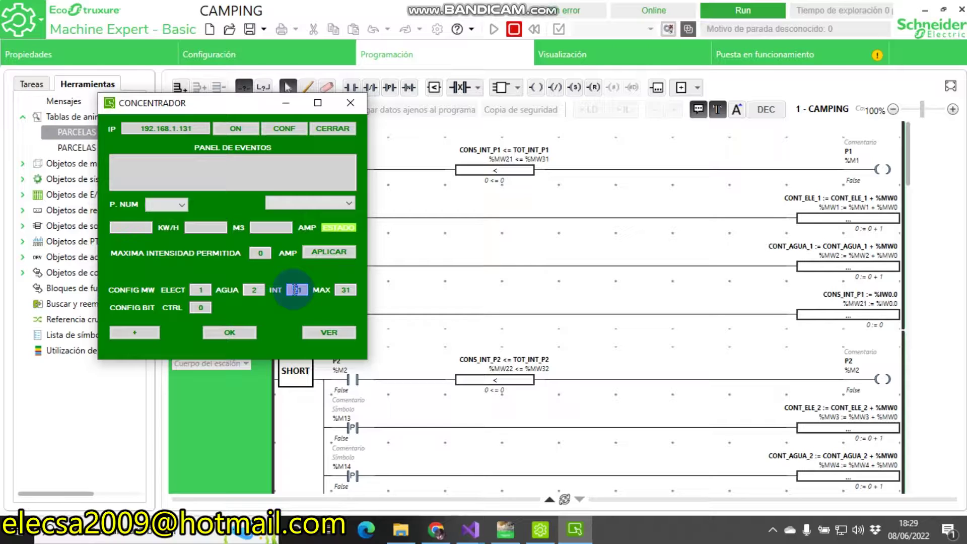
{"action": "double_click", "coordinate": [342, 290]}
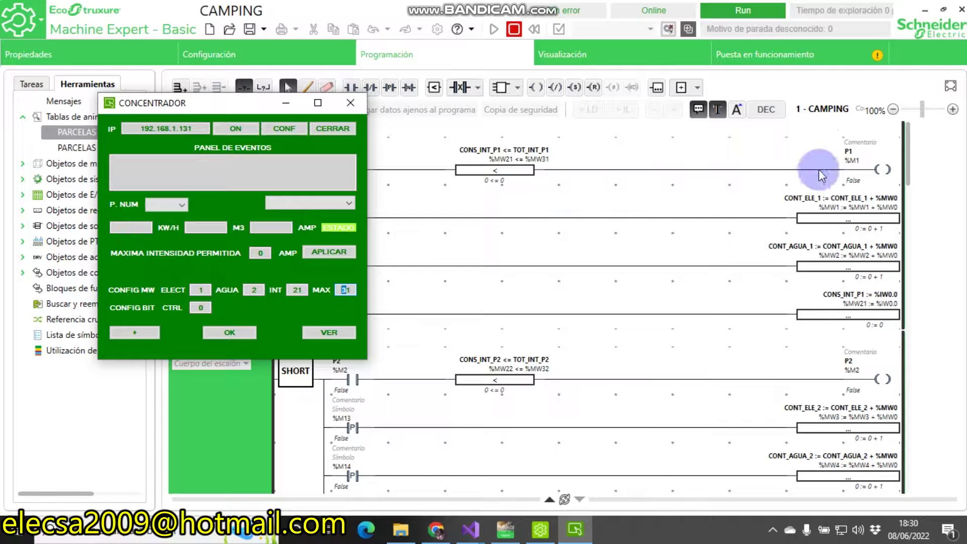
Step: Set the CTRL configuration bit to 1 and hide the Machine Expert - Basic window
{"action": "double_click", "coordinate": [200, 307]}
{"action": "type", "text": "1"}
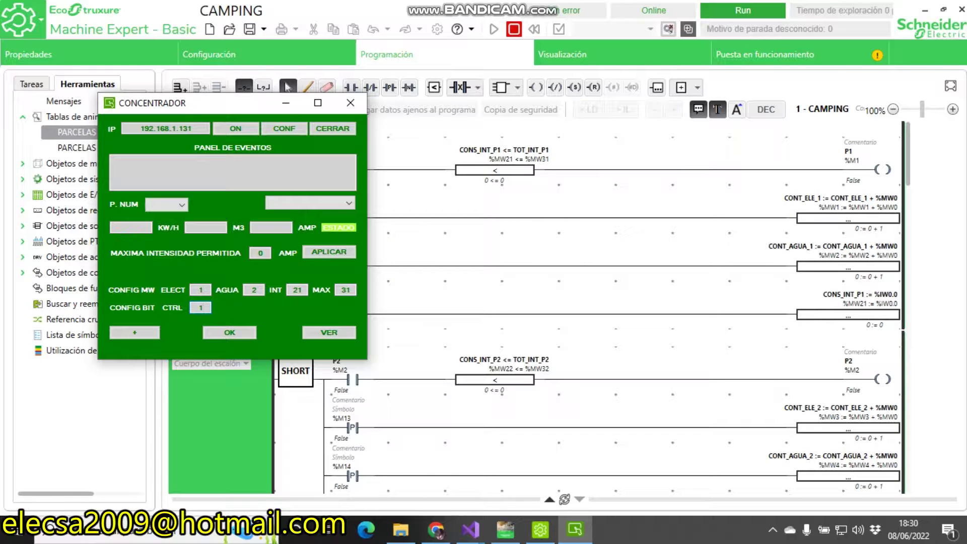
{"action": "double_click", "coordinate": [245, 292]}
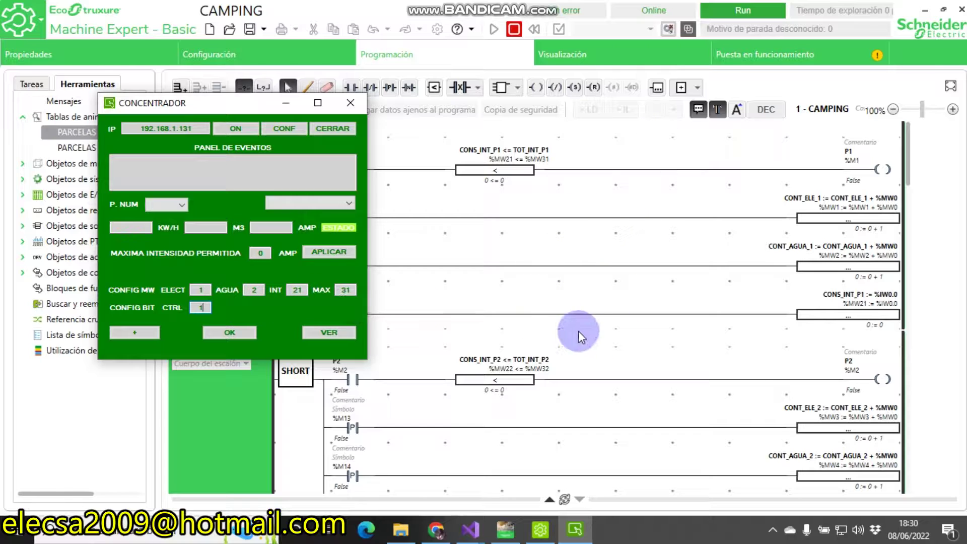
{"action": "left_click", "coordinate": [240, 333]}
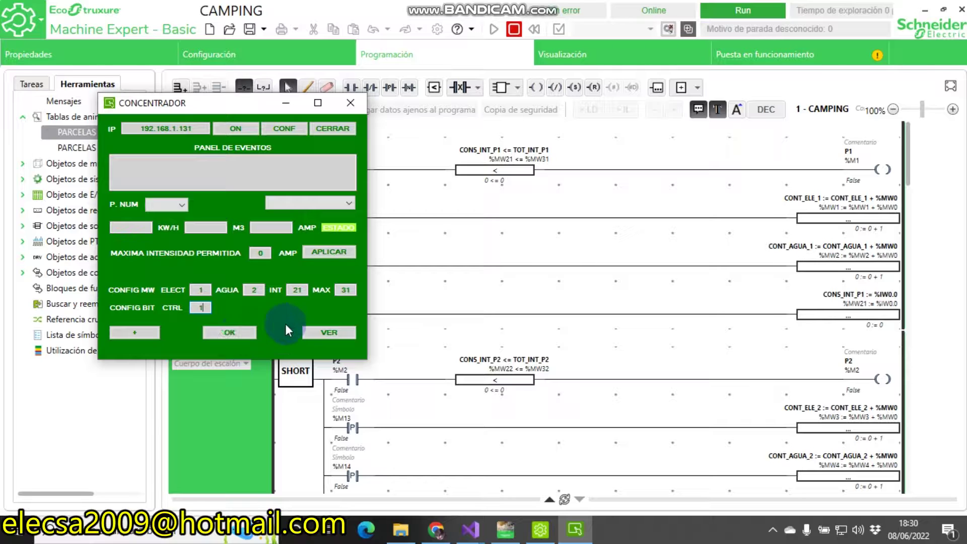
{"action": "left_click", "coordinate": [926, 10]}
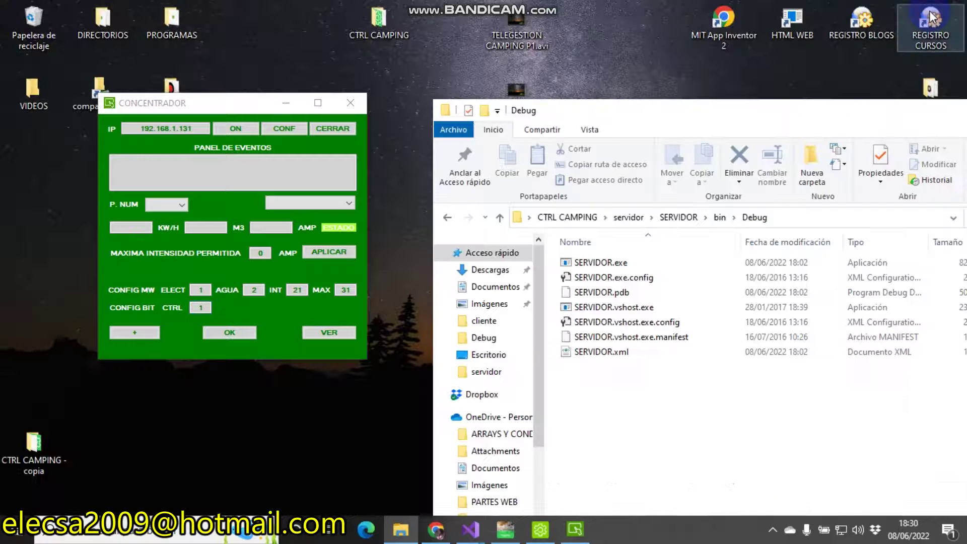
Step: Choose plot number 1 in P. NUM and save its configuration
{"action": "left_click", "coordinate": [279, 254]}
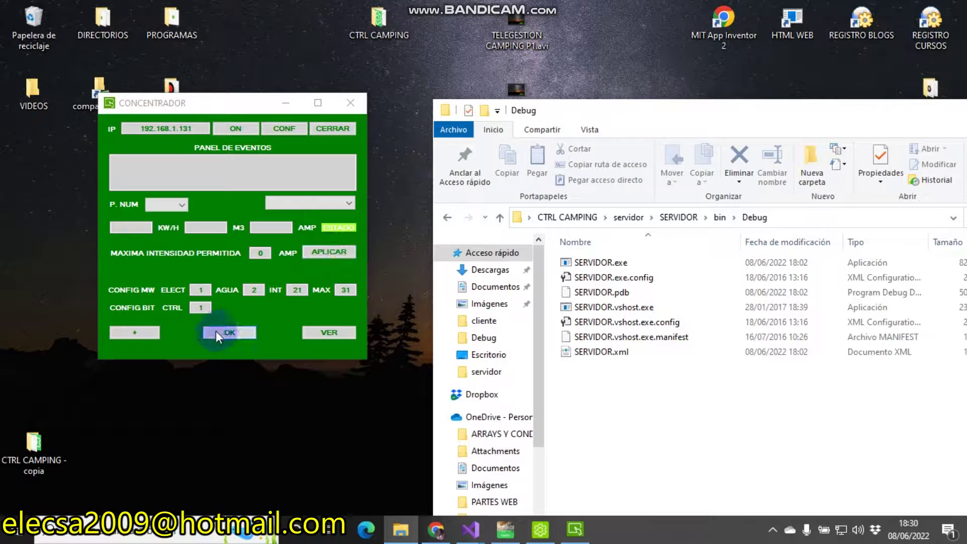
{"action": "left_click", "coordinate": [112, 342]}
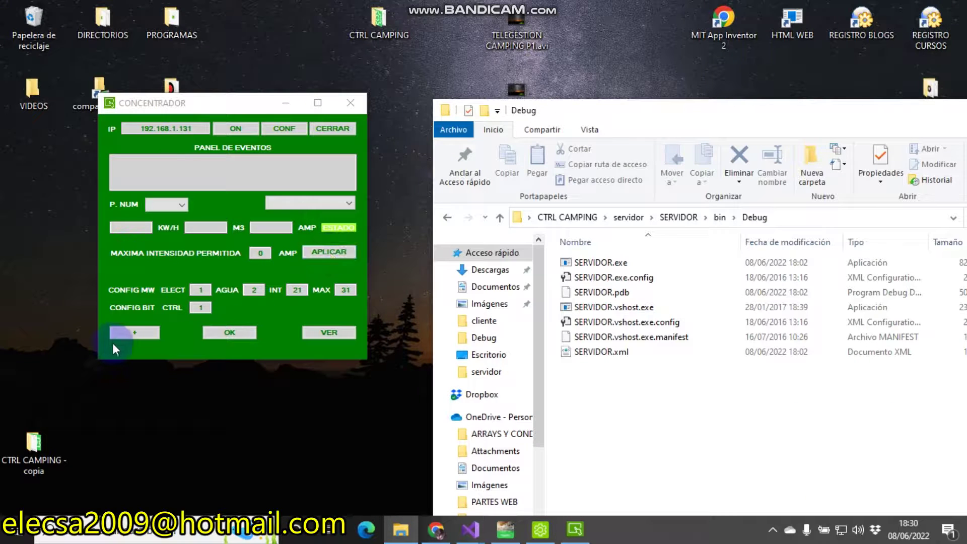
{"action": "left_click", "coordinate": [167, 209]}
{"action": "left_click", "coordinate": [167, 216]}
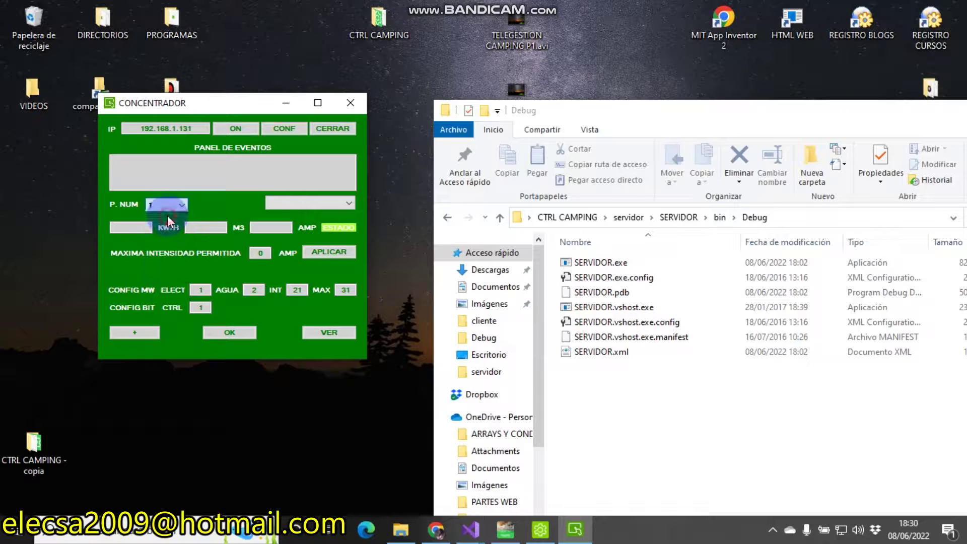
{"action": "left_click", "coordinate": [221, 335]}
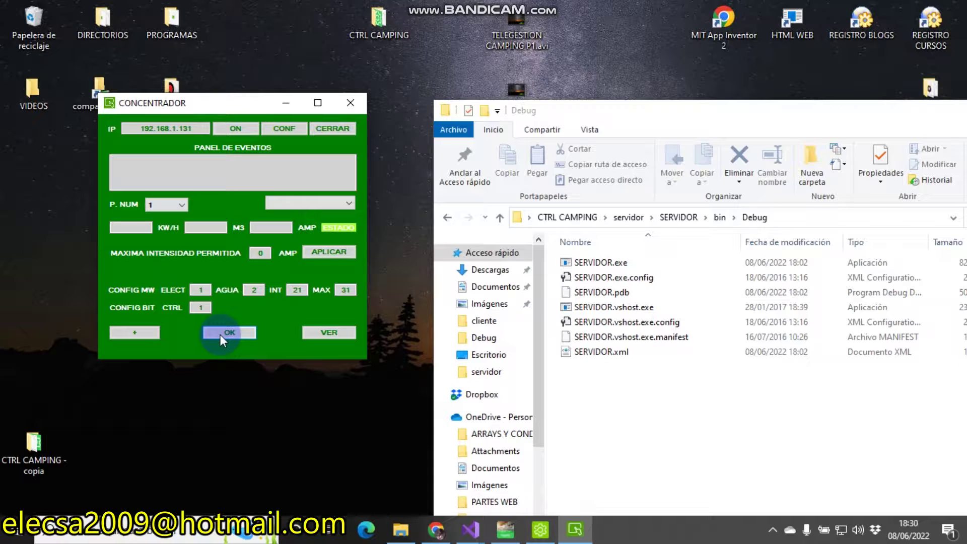
Step: Open PARCELAS.txt from the Debug folder and place the CONCENTRADOR window over it to compare the saved values
{"action": "left_click", "coordinate": [624, 261]}
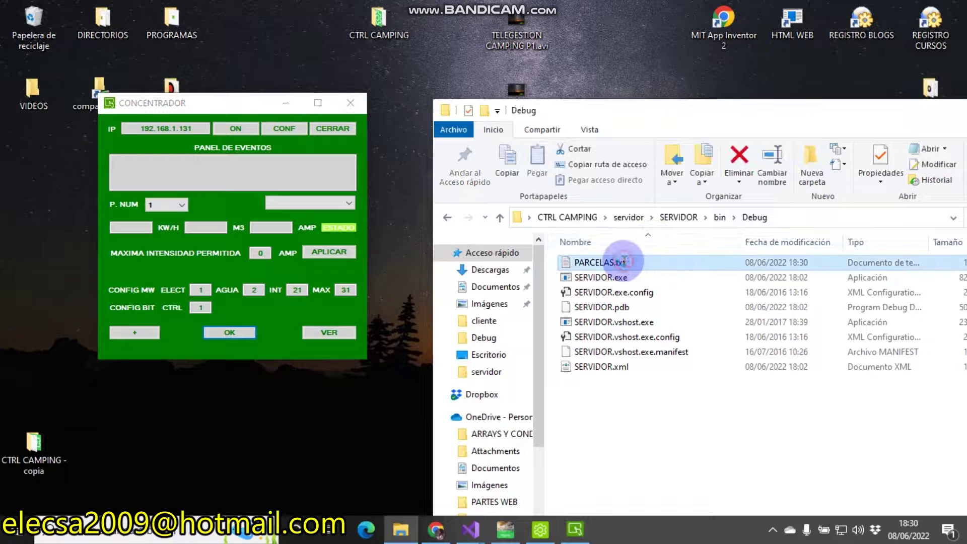
{"action": "double_click", "coordinate": [624, 262]}
{"action": "left_click_drag", "start_coordinate": [205, 107], "coordinate": [548, 106]}
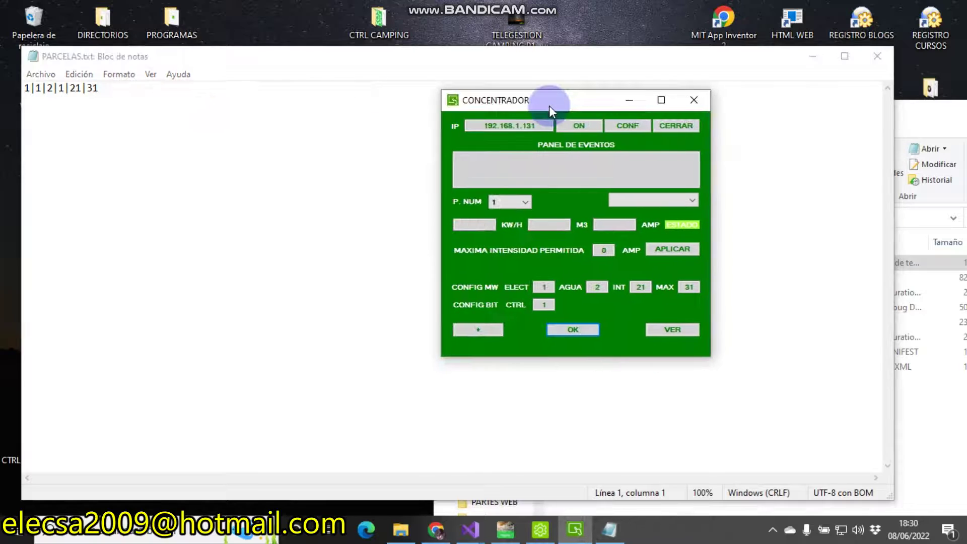
Step: Compare plot 1's ELECT, AGUA, INT and MAX values stored in PARCELAS.txt with the CONCENTRADOR fields and close the file
{"action": "mouse_move", "coordinate": [30, 87]}
{"action": "left_mouse_down"}
{"action": "mouse_move", "coordinate": [20, 89]}
{"action": "mouse_move", "coordinate": [40, 88]}
{"action": "left_mouse_up"}
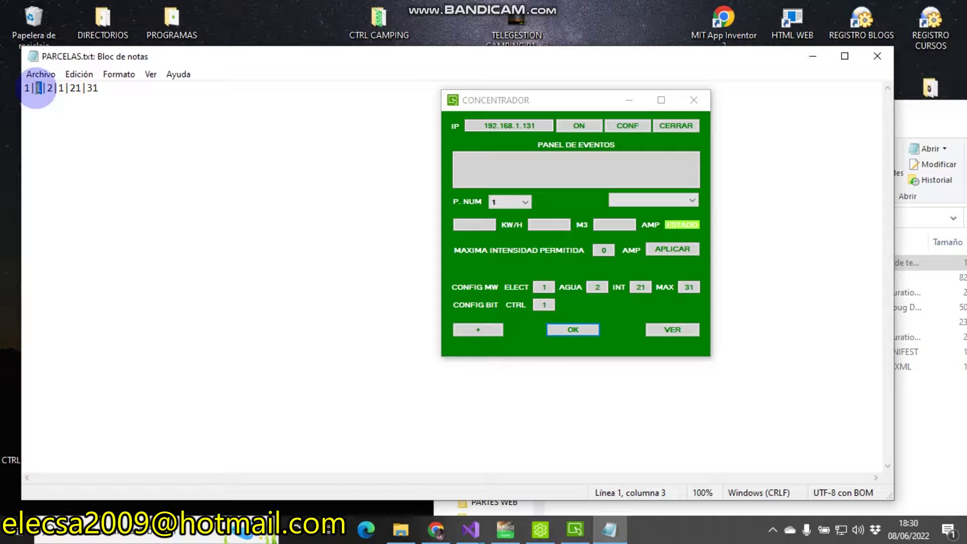
{"action": "left_click_drag", "start_coordinate": [53, 88], "coordinate": [47, 89]}
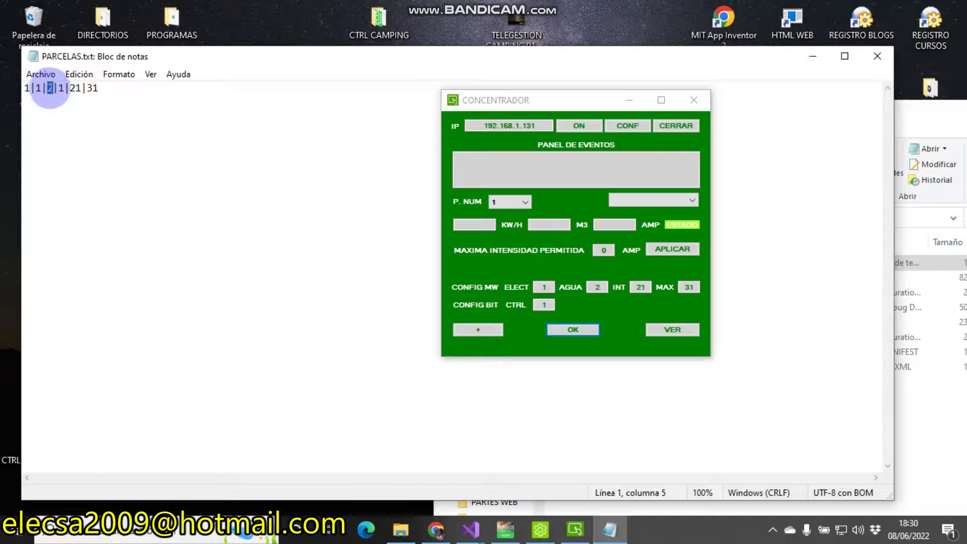
{"action": "left_click_drag", "start_coordinate": [64, 89], "coordinate": [71, 89]}
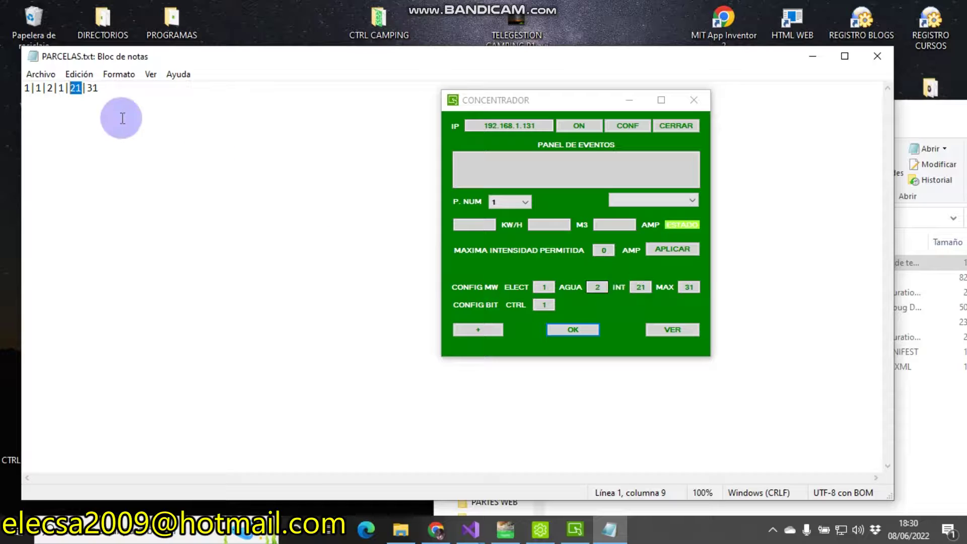
{"action": "left_click", "coordinate": [98, 88]}
{"action": "left_click_drag", "start_coordinate": [98, 88], "coordinate": [88, 89]}
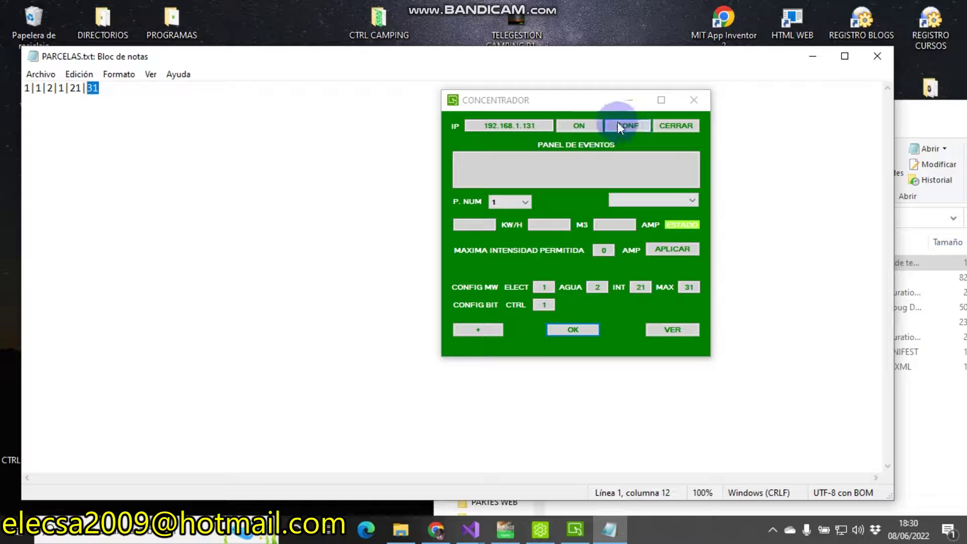
{"action": "left_click", "coordinate": [871, 59]}
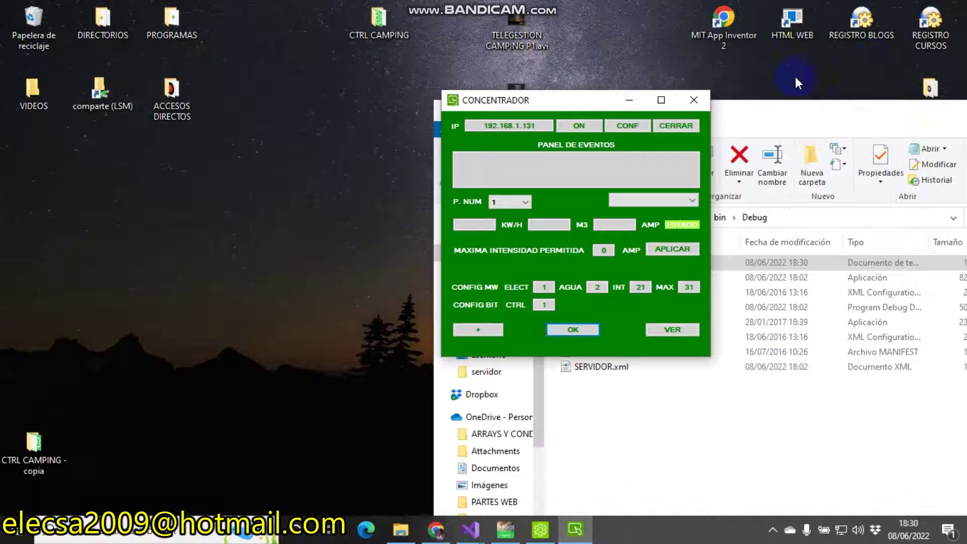
Step: Choose plot number 2 in P. NUM and increment its configuration to ELECT 3, AGUA 4, INT 22, MAX 32 and CTRL 2
{"action": "left_click_drag", "start_coordinate": [524, 105], "coordinate": [183, 160]}
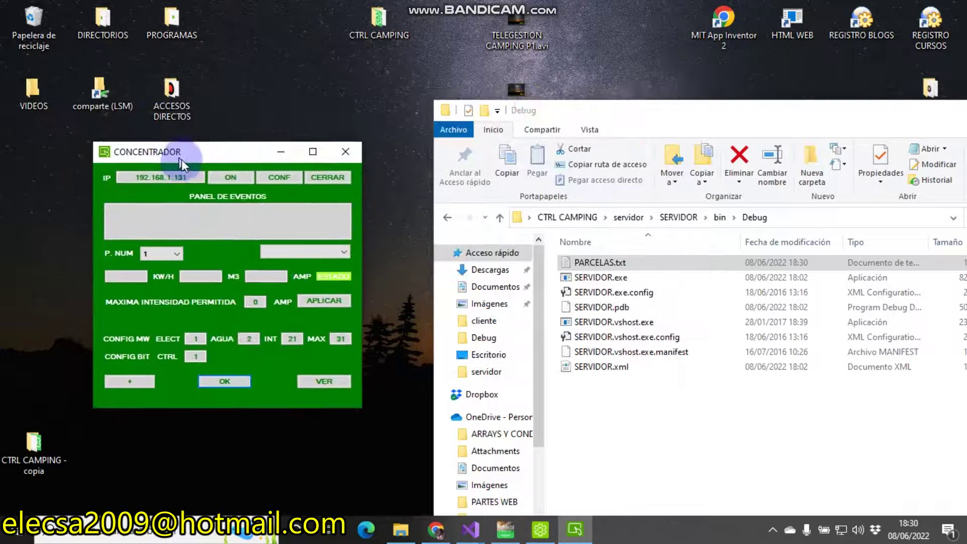
{"action": "left_click", "coordinate": [166, 258]}
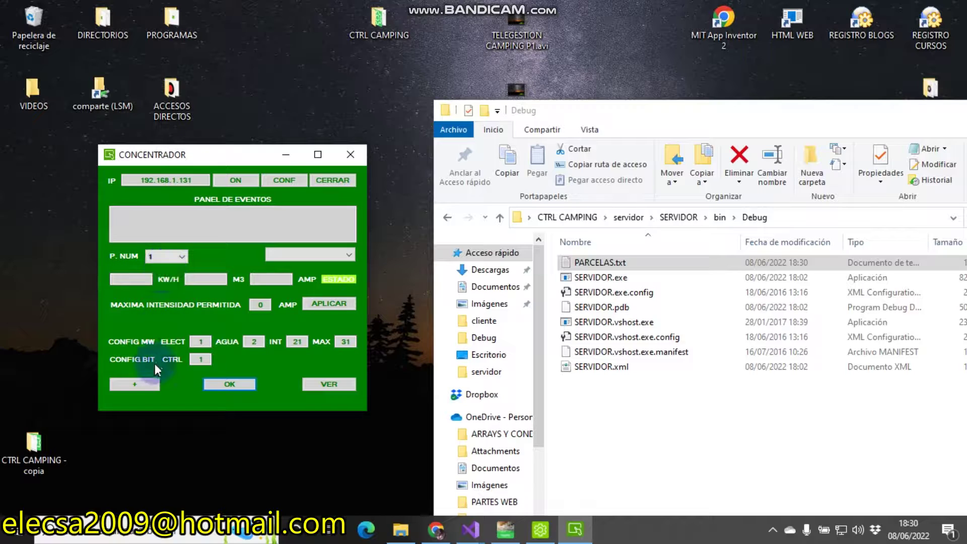
{"action": "left_click", "coordinate": [159, 256]}
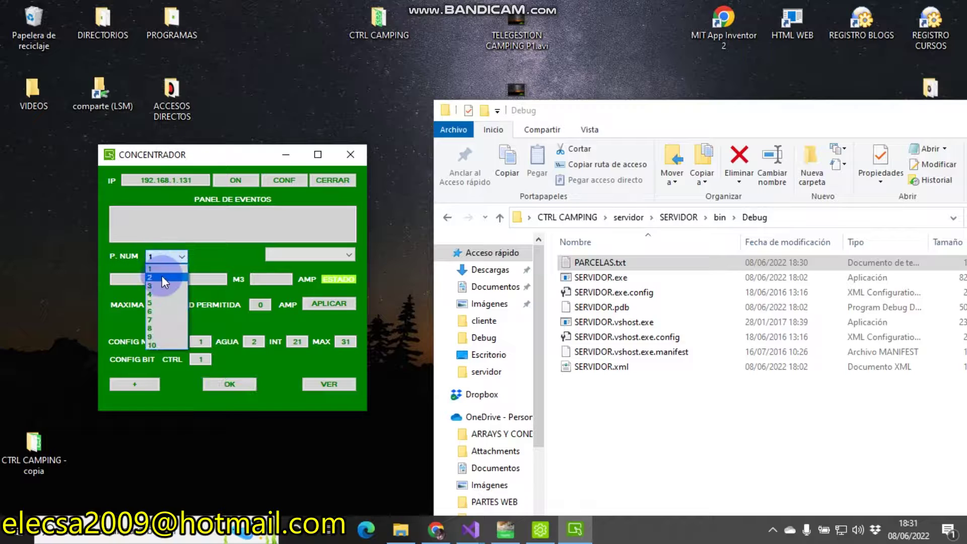
{"action": "left_click", "coordinate": [161, 276]}
{"action": "left_click", "coordinate": [145, 385]}
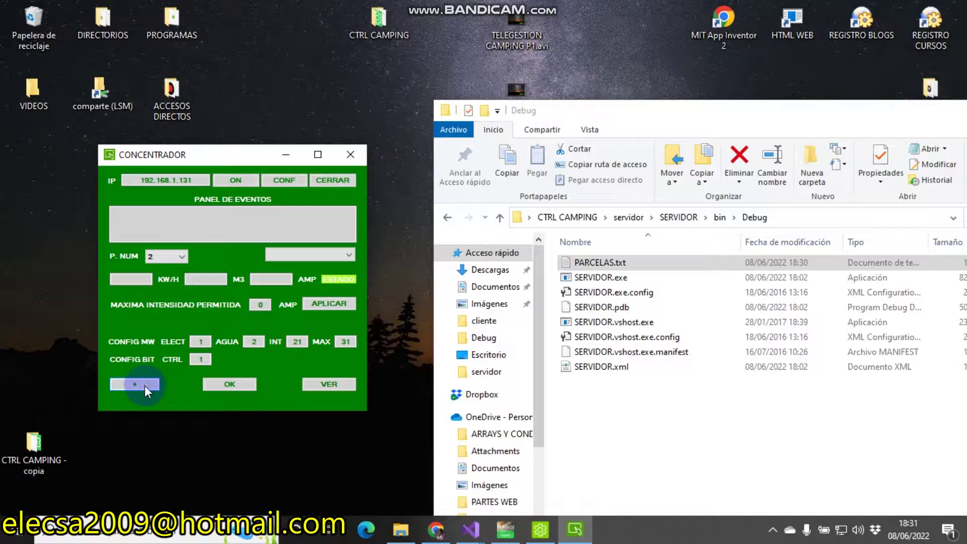
Step: Review the ELECT, AGUA and INT memory words for plot 2 and save its configuration
{"action": "left_click", "coordinate": [297, 345]}
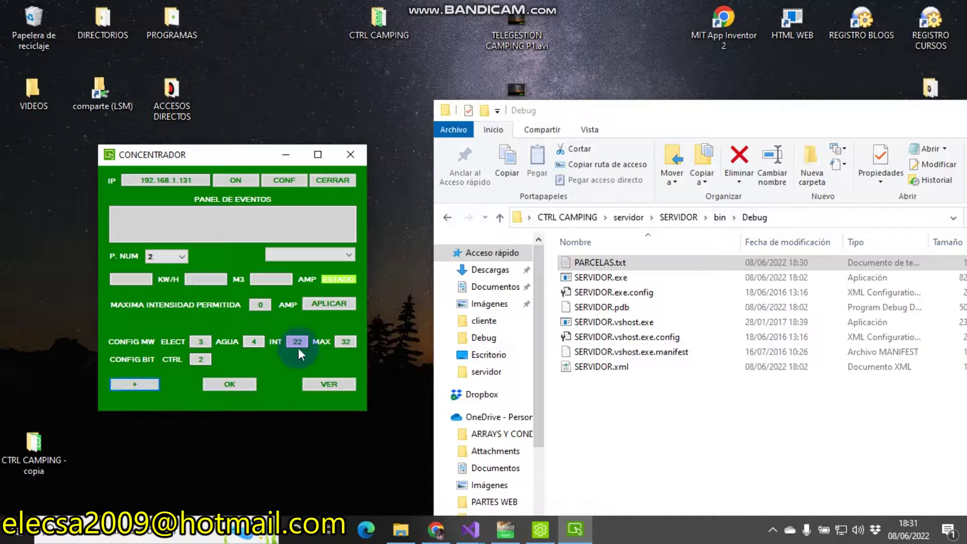
{"action": "left_click", "coordinate": [204, 345]}
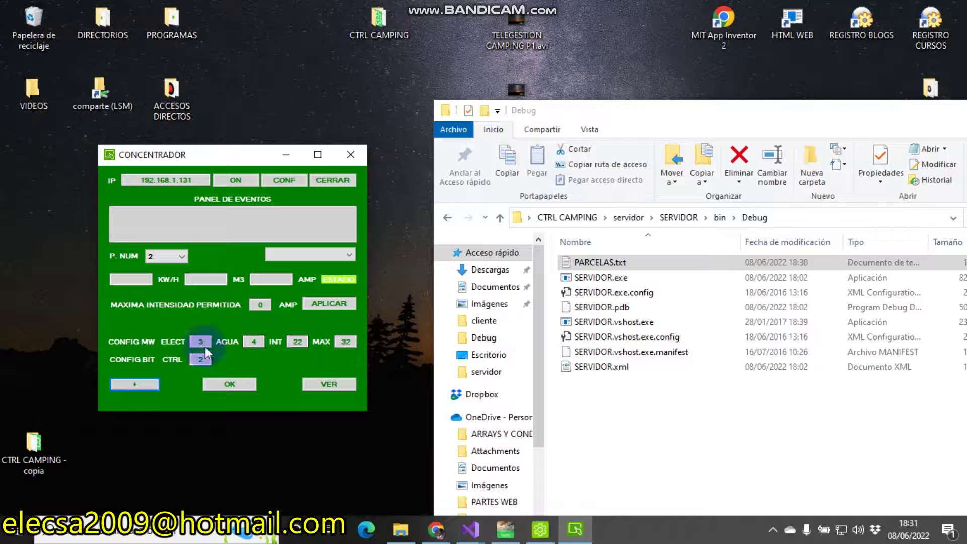
{"action": "left_click", "coordinate": [263, 342]}
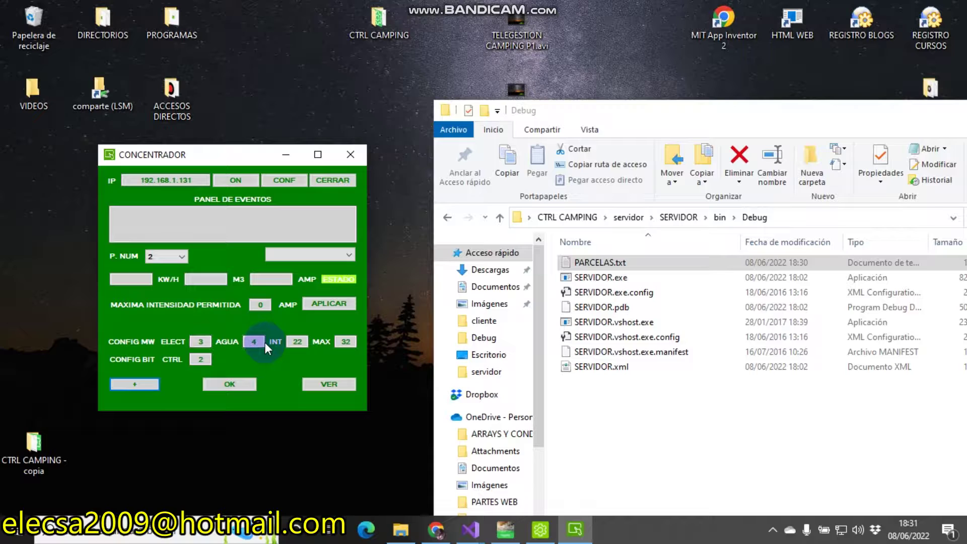
{"action": "left_click", "coordinate": [241, 382]}
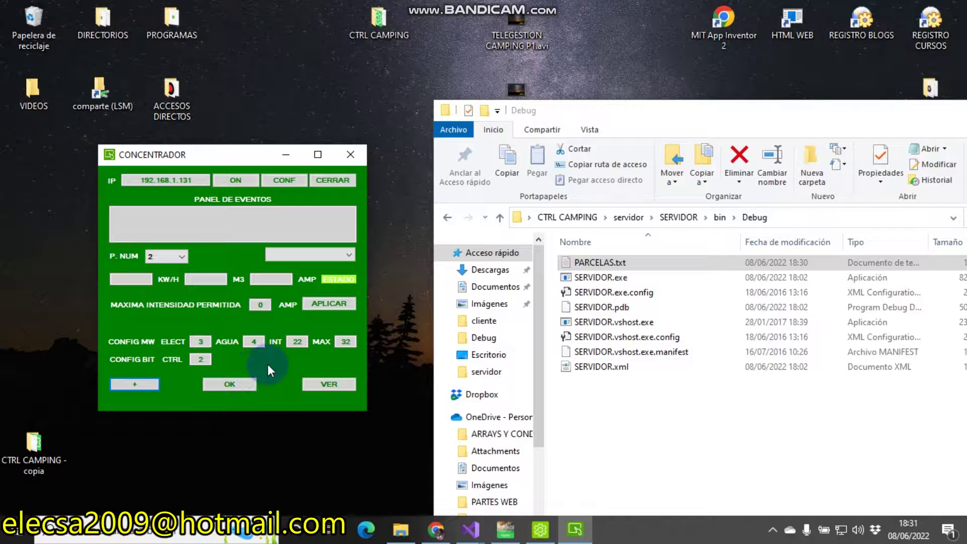
{"action": "left_click", "coordinate": [230, 383]}
Step: View the stored PARCELAS.txt from the CONCENTRADOR, check plot 2's line and close the file
{"action": "left_click", "coordinate": [330, 384]}
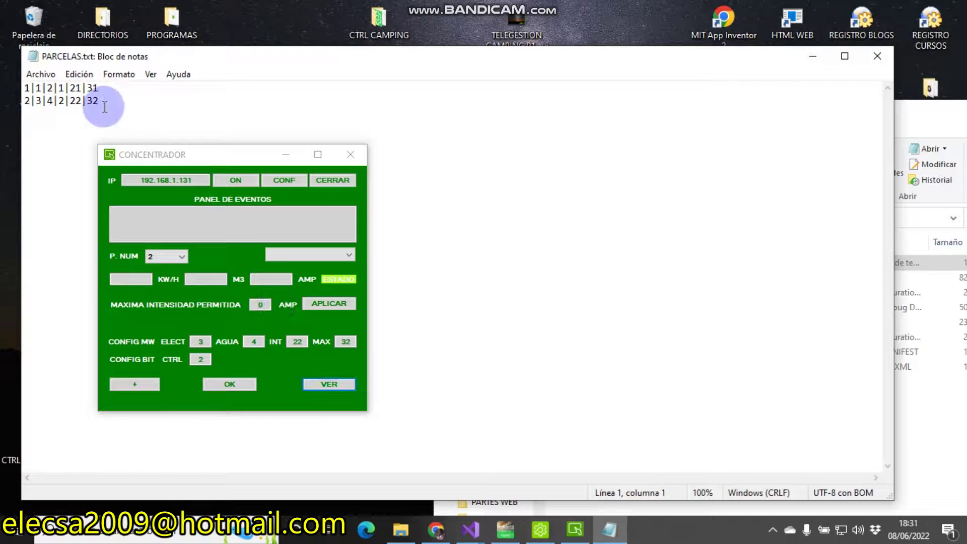
{"action": "left_click_drag", "start_coordinate": [112, 104], "coordinate": [70, 100]}
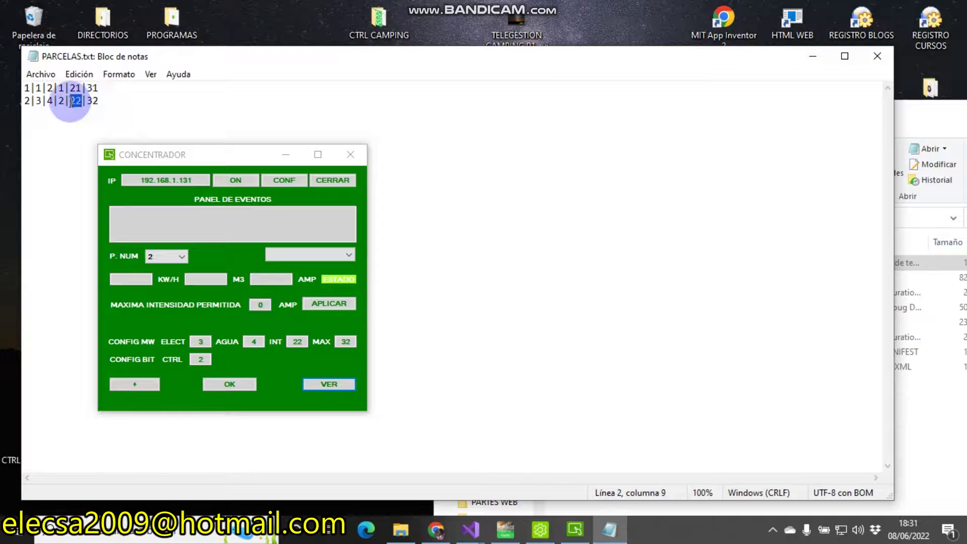
{"action": "left_click", "coordinate": [878, 57]}
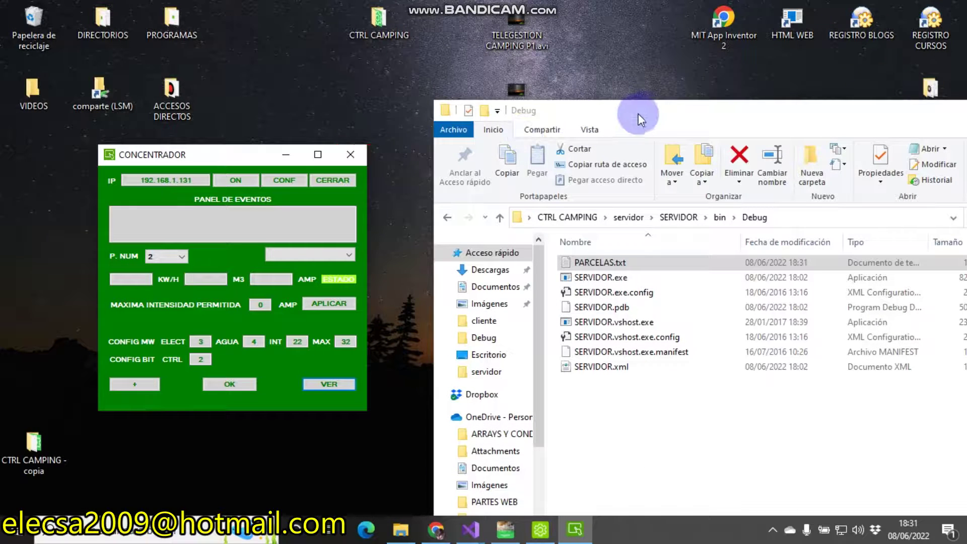
Step: Close the server's Debug folder and open the client's bin folder under CTRL CAMPING\cliente\CLIENTE
{"action": "left_click_drag", "start_coordinate": [643, 111], "coordinate": [382, 146]}
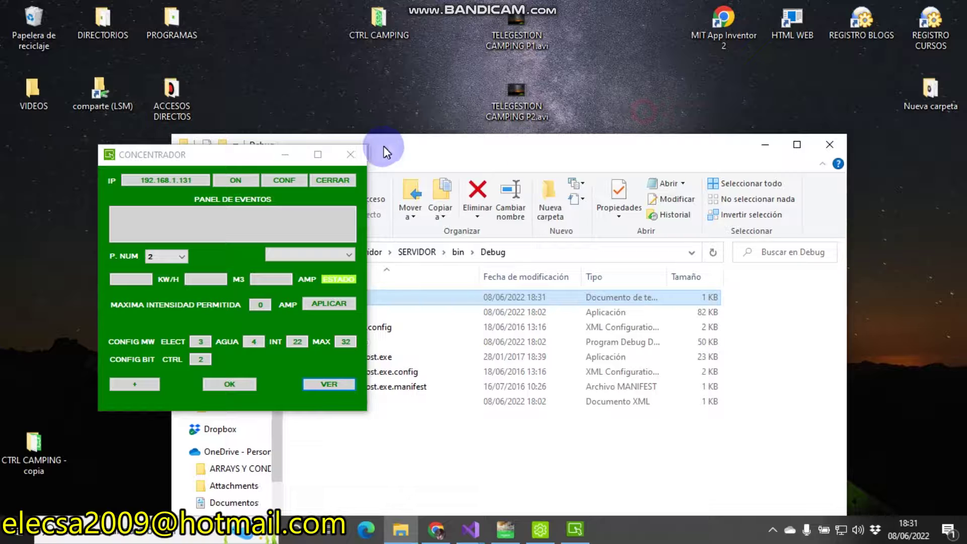
{"action": "left_click", "coordinate": [830, 144]}
{"action": "double_click", "coordinate": [378, 23]}
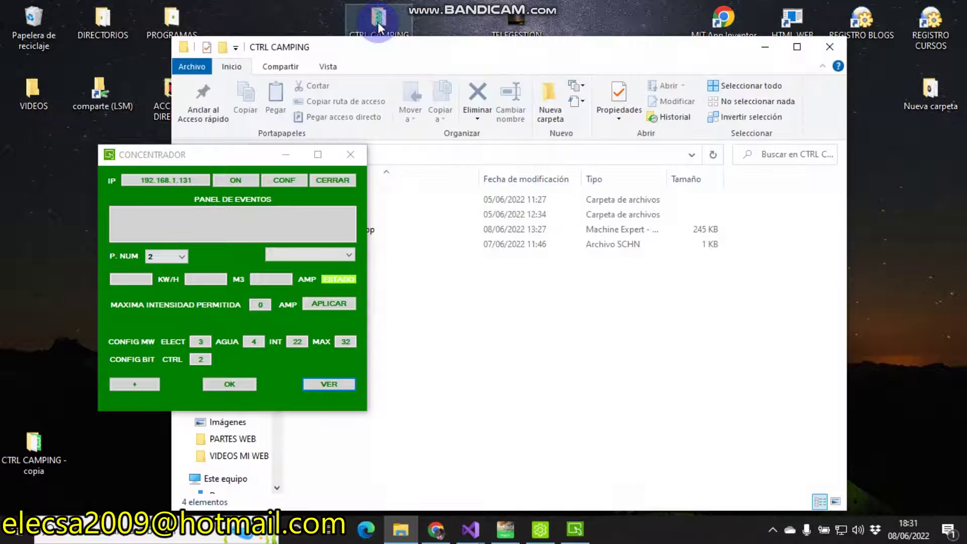
{"action": "left_click_drag", "start_coordinate": [204, 156], "coordinate": [83, 324]}
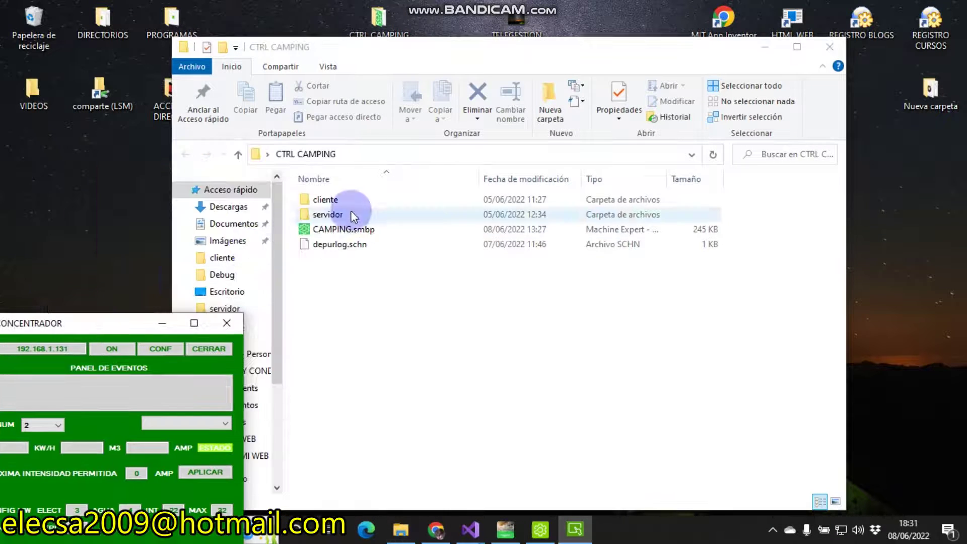
{"action": "double_click", "coordinate": [339, 200]}
{"action": "double_click", "coordinate": [327, 199]}
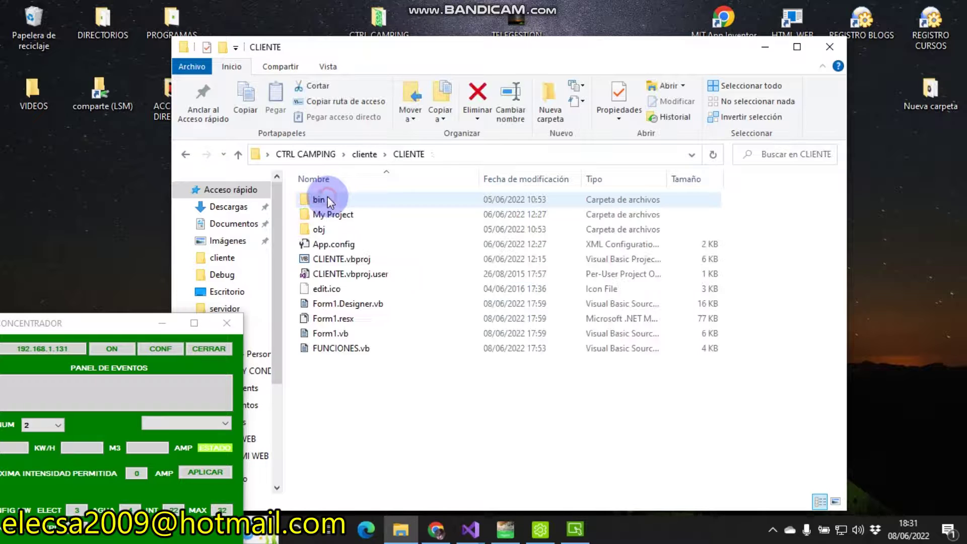
{"action": "double_click", "coordinate": [327, 199]}
Step: Copy the client's Debug folder from bin to the desktop
{"action": "right_click", "coordinate": [327, 199]}
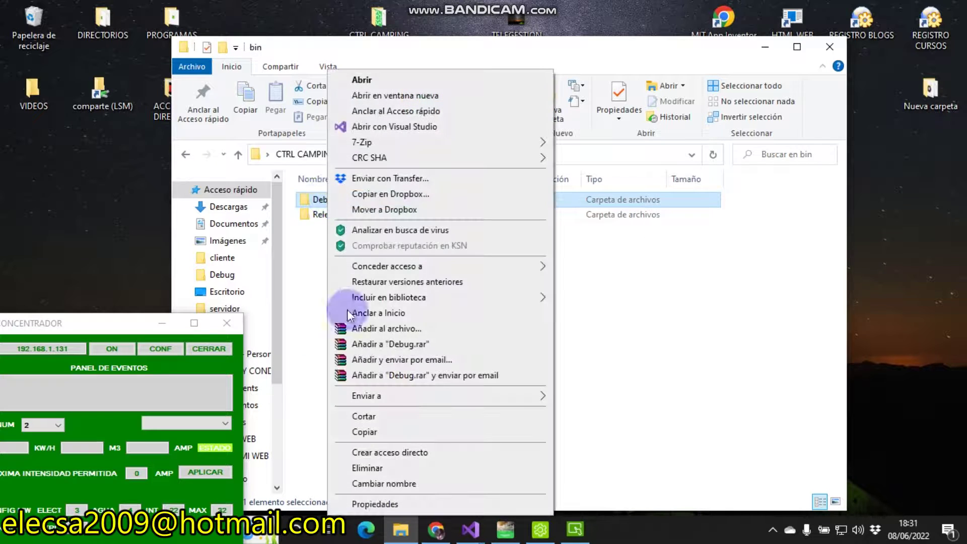
{"action": "left_click", "coordinate": [377, 432]}
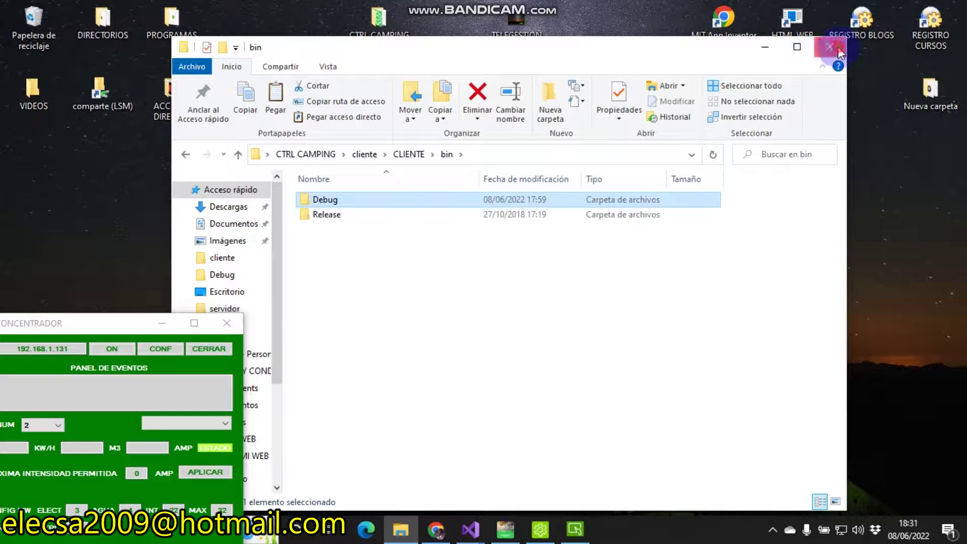
{"action": "left_click", "coordinate": [829, 46]}
{"action": "right_click", "coordinate": [611, 254]}
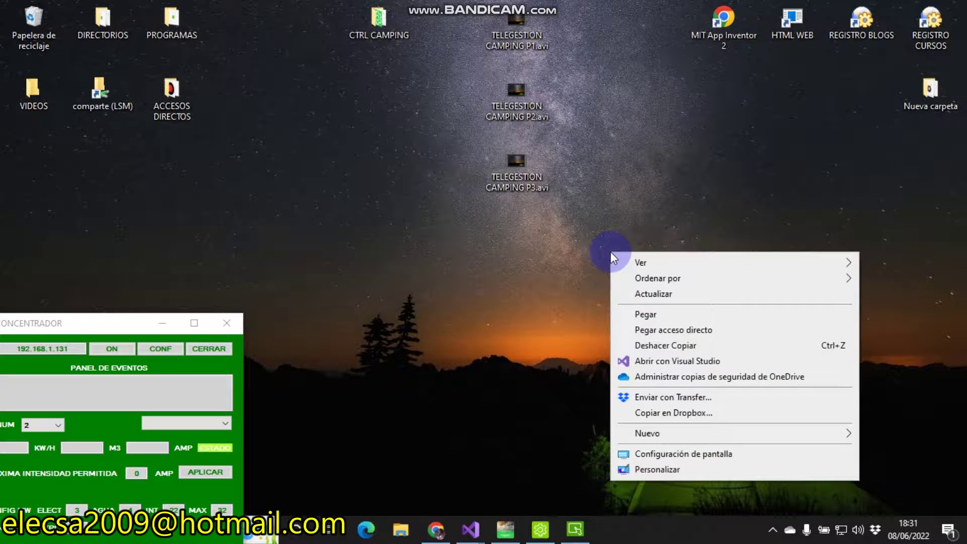
{"action": "left_click", "coordinate": [635, 314]}
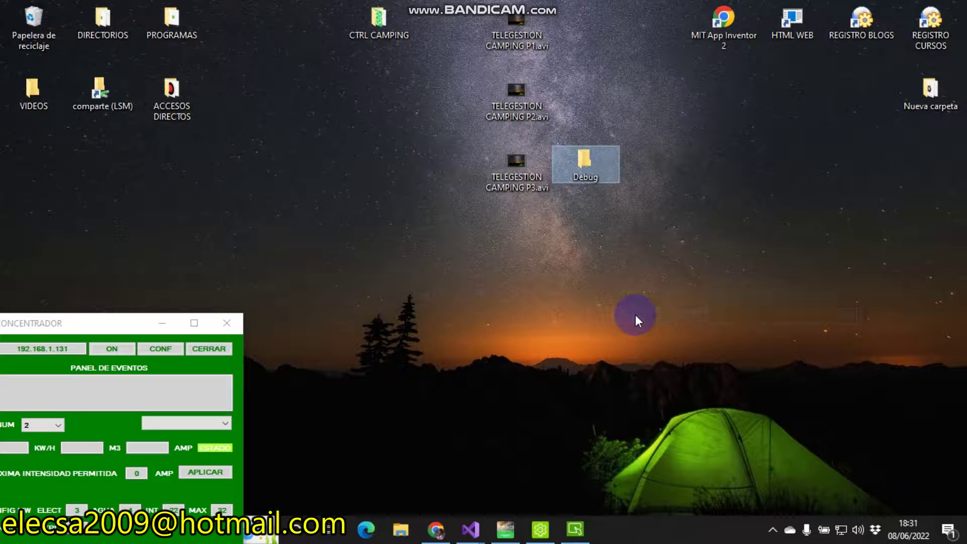
Step: Examine all plot lines in PARCELAS.txt from the desktop Debug folder, close the file and move the folder window aside
{"action": "double_click", "coordinate": [585, 162]}
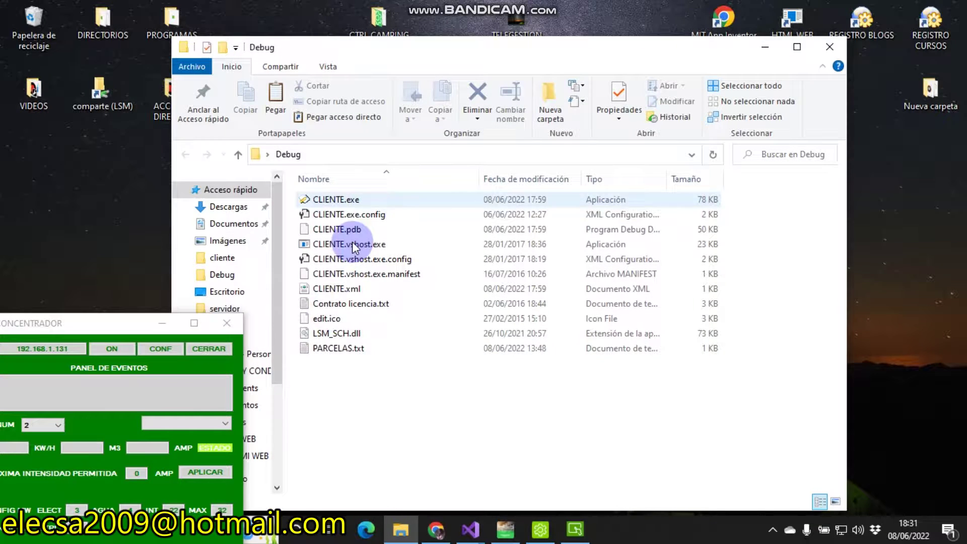
{"action": "double_click", "coordinate": [321, 349]}
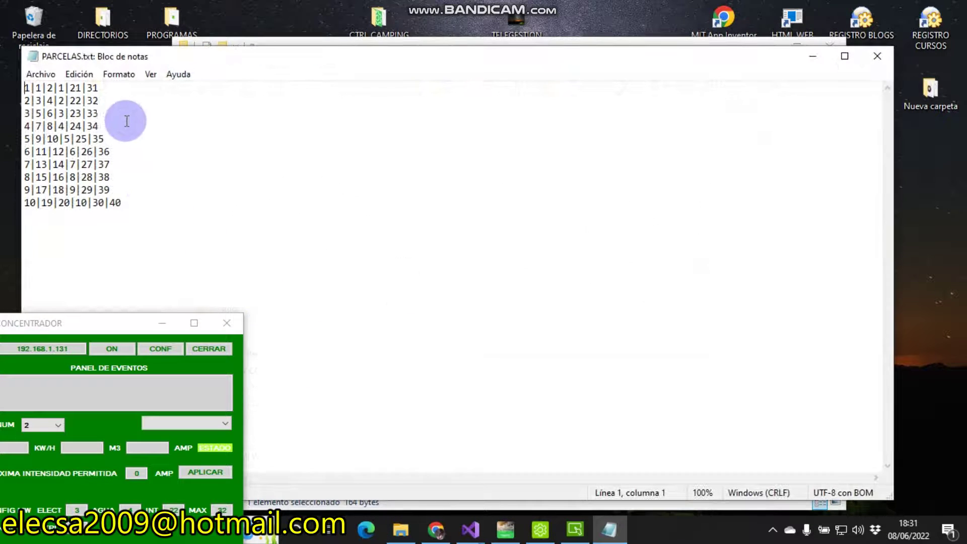
{"action": "left_click_drag", "start_coordinate": [135, 208], "coordinate": [5, 70]}
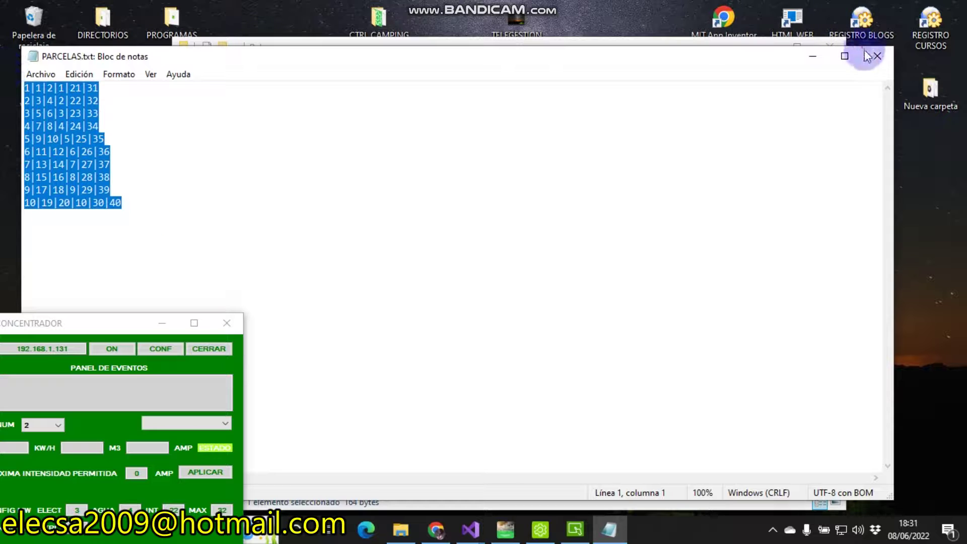
{"action": "left_click", "coordinate": [876, 56]}
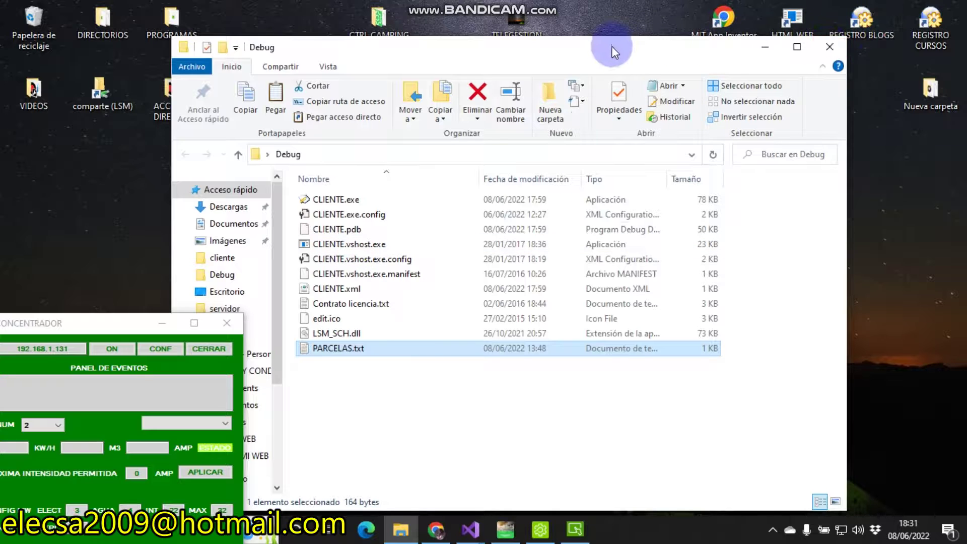
{"action": "left_click_drag", "start_coordinate": [611, 47], "coordinate": [951, 98]}
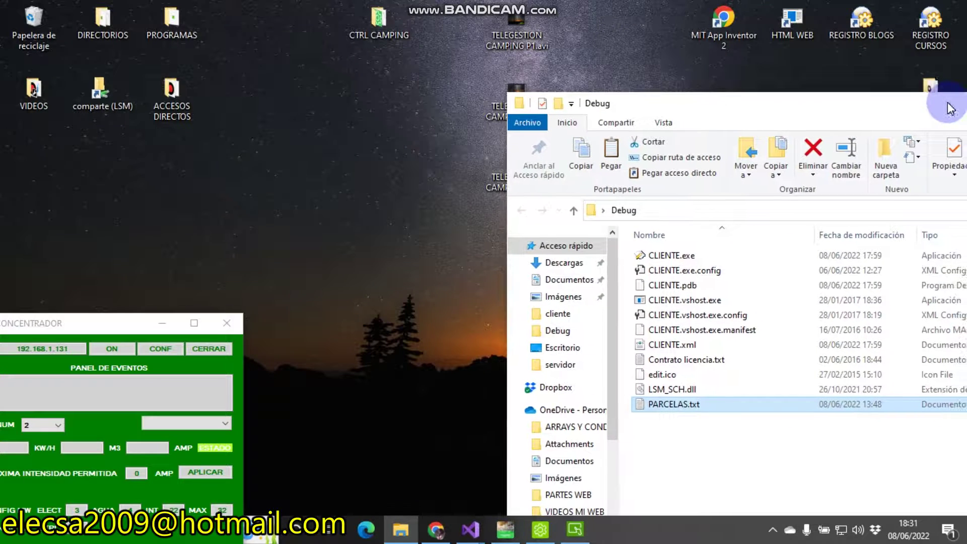
Step: Switch to the CAMPING ladder program in Machine Expert - Basic and examine the simulator's analog inputs and PARCELA 1's intensity comparison
{"action": "left_click", "coordinate": [541, 536]}
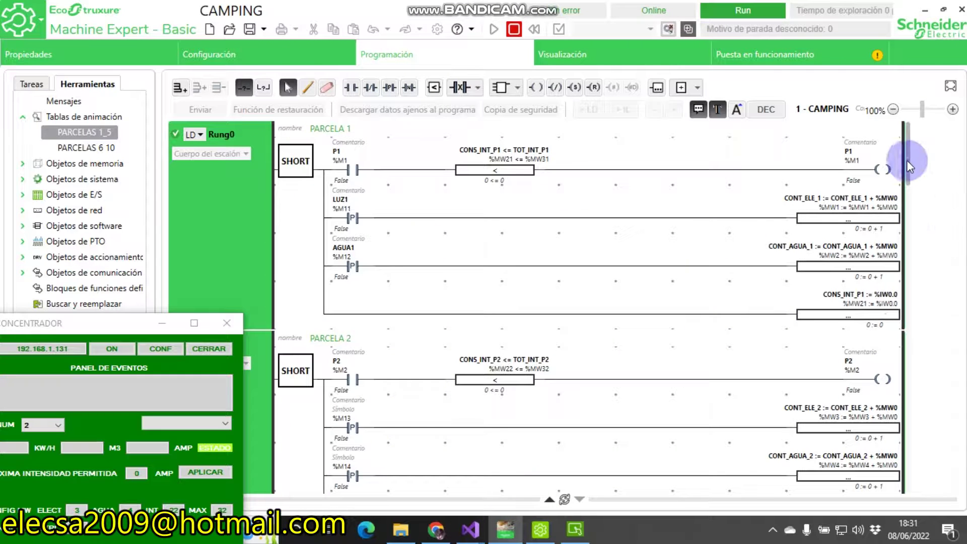
{"action": "left_click_drag", "start_coordinate": [907, 160], "coordinate": [876, 186]}
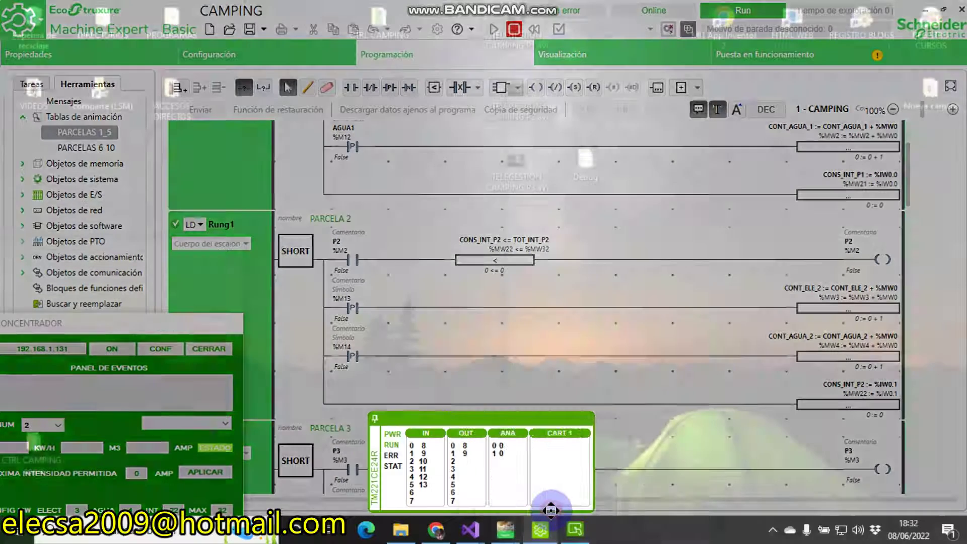
{"action": "left_click", "coordinate": [550, 510]}
{"action": "left_click_drag", "start_coordinate": [531, 415], "coordinate": [390, 188]}
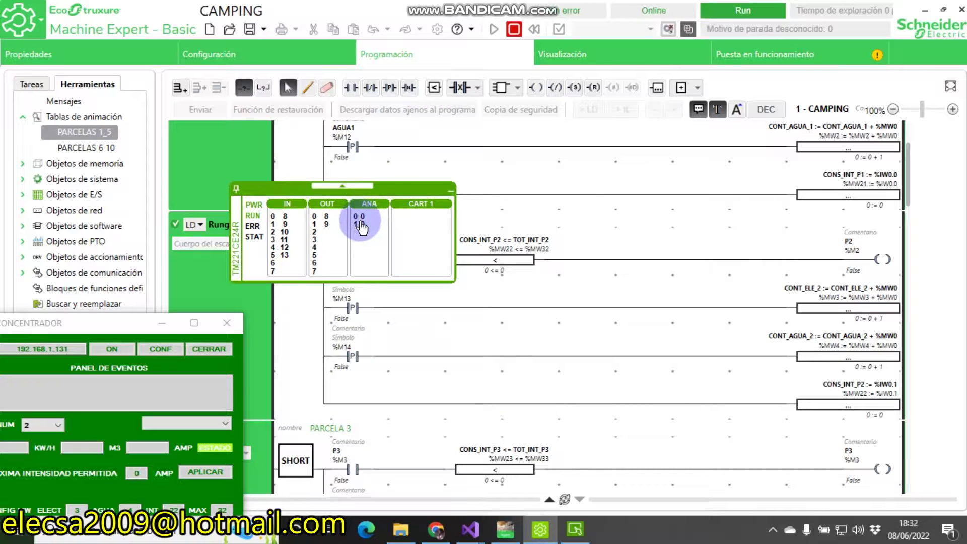
{"action": "left_click", "coordinate": [450, 191]}
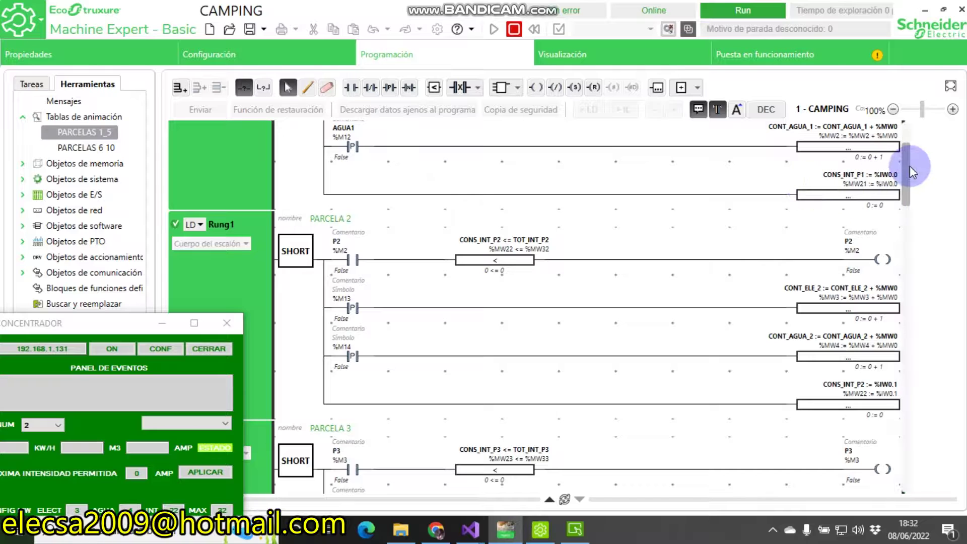
{"action": "left_click_drag", "start_coordinate": [910, 168], "coordinate": [904, 104]}
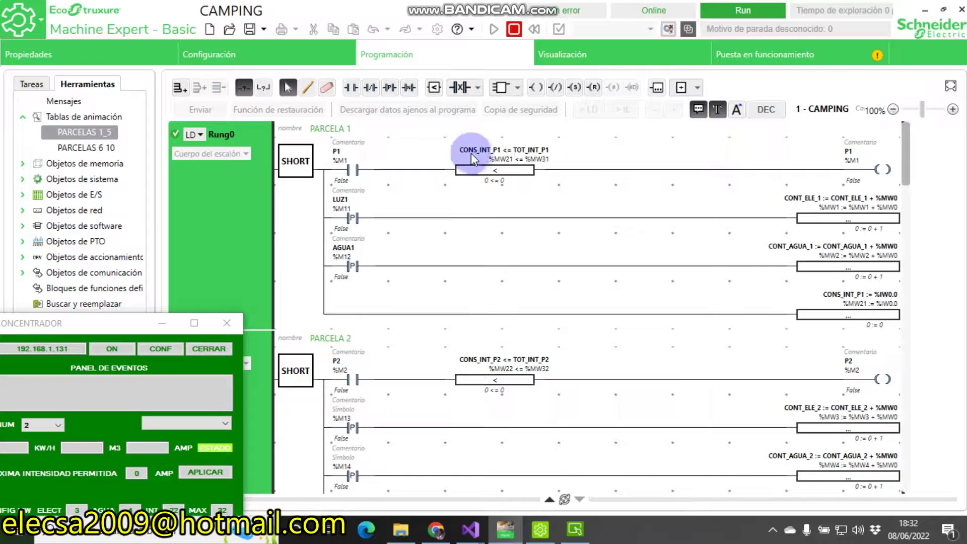
{"action": "left_click", "coordinate": [488, 151]}
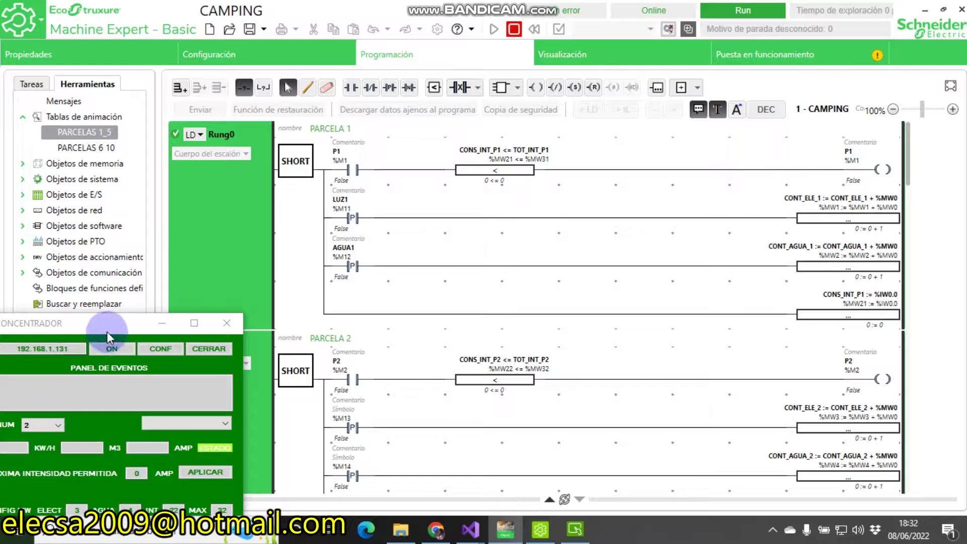
Step: Minimise the CAMPING ladder program and start two instances of CLIENTE.exe from the desktop Debug folder
{"action": "left_click_drag", "start_coordinate": [107, 332], "coordinate": [168, 165]}
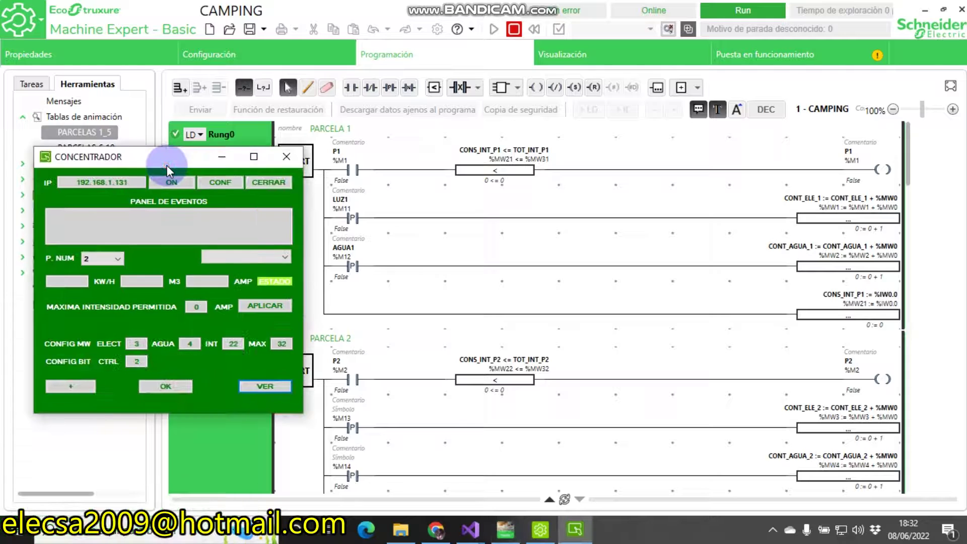
{"action": "left_click", "coordinate": [925, 10]}
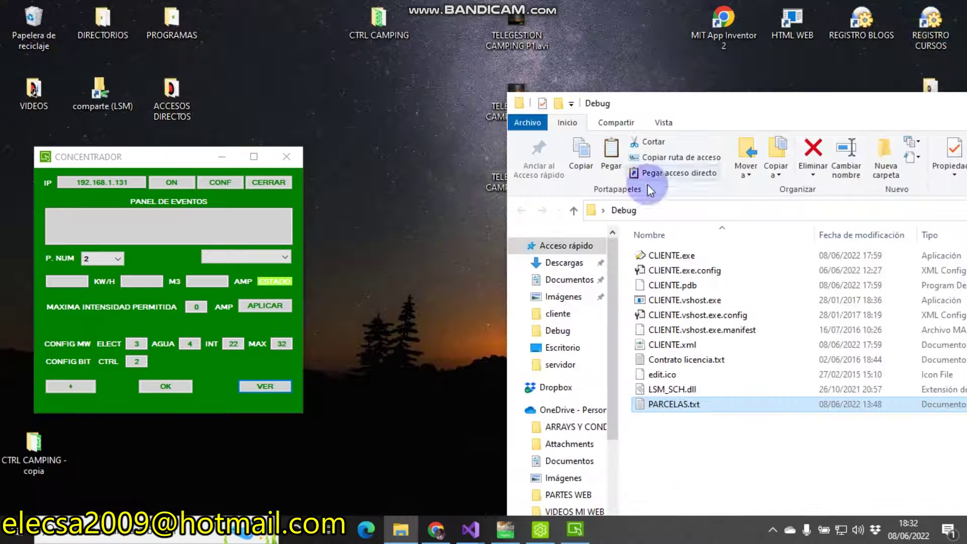
{"action": "double_click", "coordinate": [673, 255]}
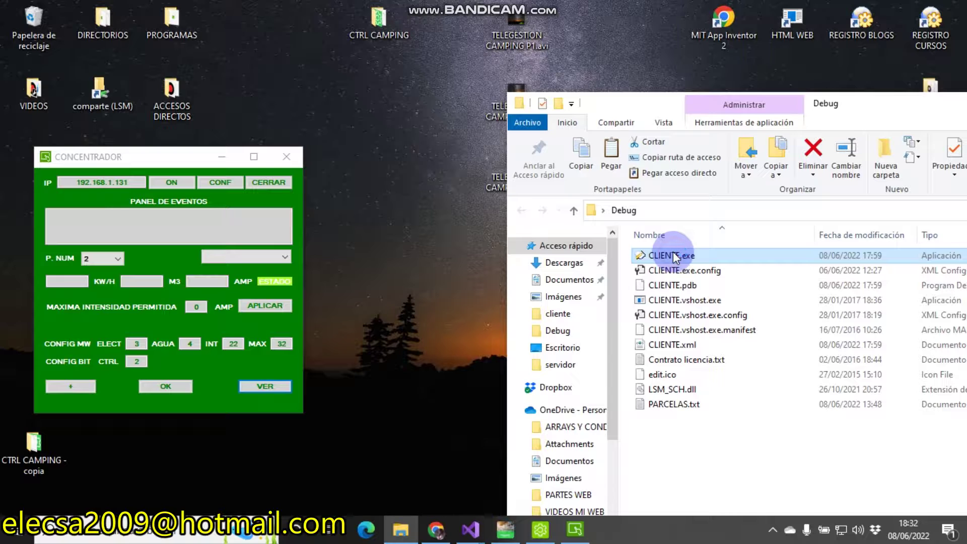
{"action": "left_click_drag", "start_coordinate": [456, 220], "coordinate": [224, 79]}
{"action": "left_click", "coordinate": [662, 255]}
{"action": "double_click", "coordinate": [664, 257]}
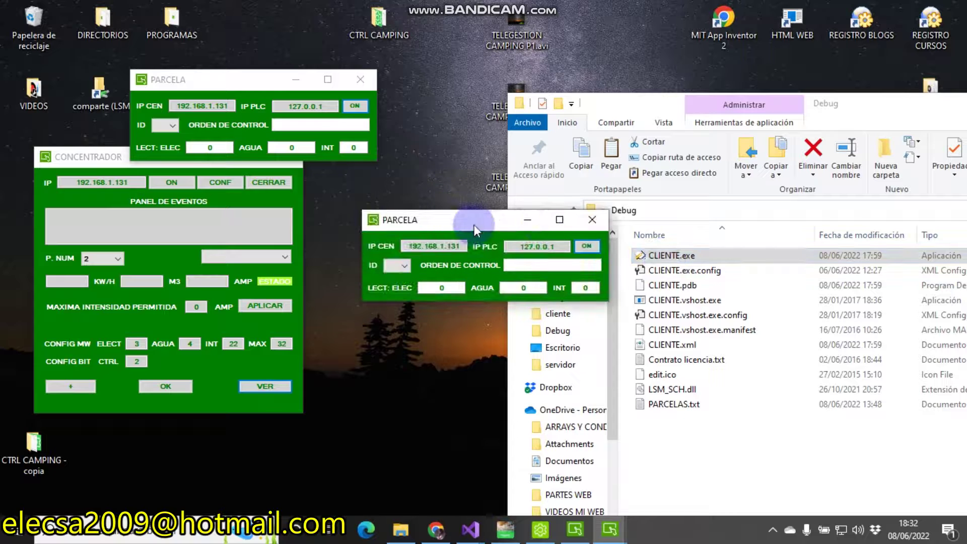
Step: Move the second PARCELA client window over beside the first one and close the Debug folder
{"action": "left_click_drag", "start_coordinate": [473, 224], "coordinate": [267, 219]}
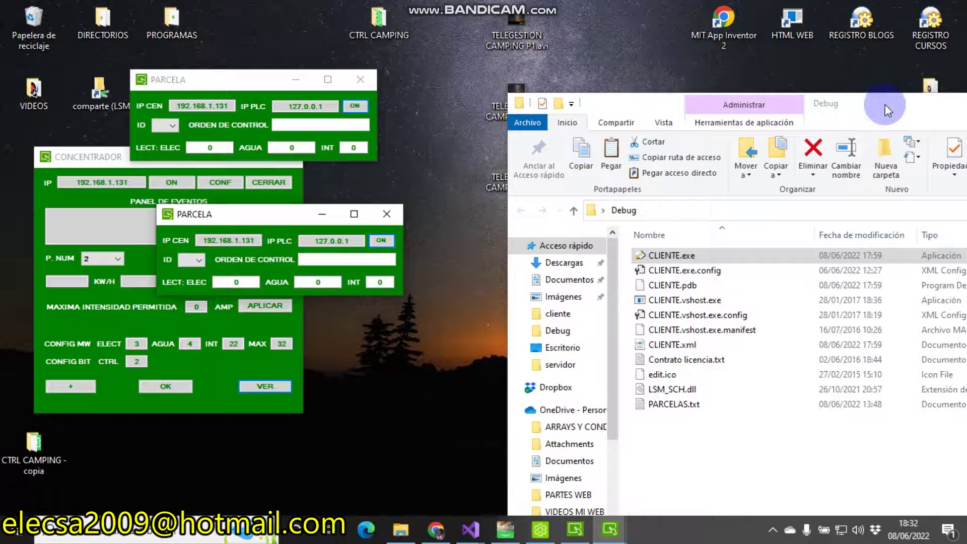
{"action": "left_click_drag", "start_coordinate": [884, 104], "coordinate": [597, 82]}
{"action": "left_click", "coordinate": [890, 79]}
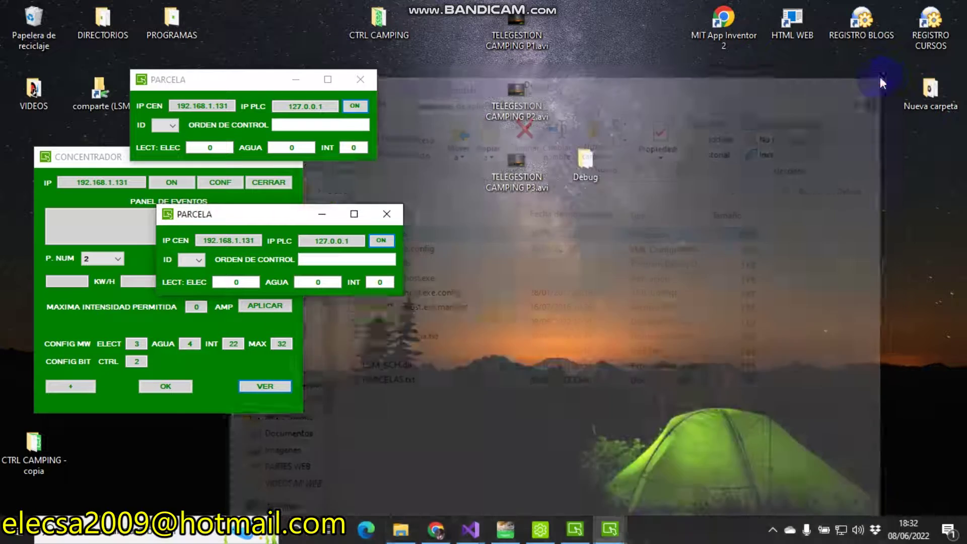
{"action": "left_click", "coordinate": [772, 536]}
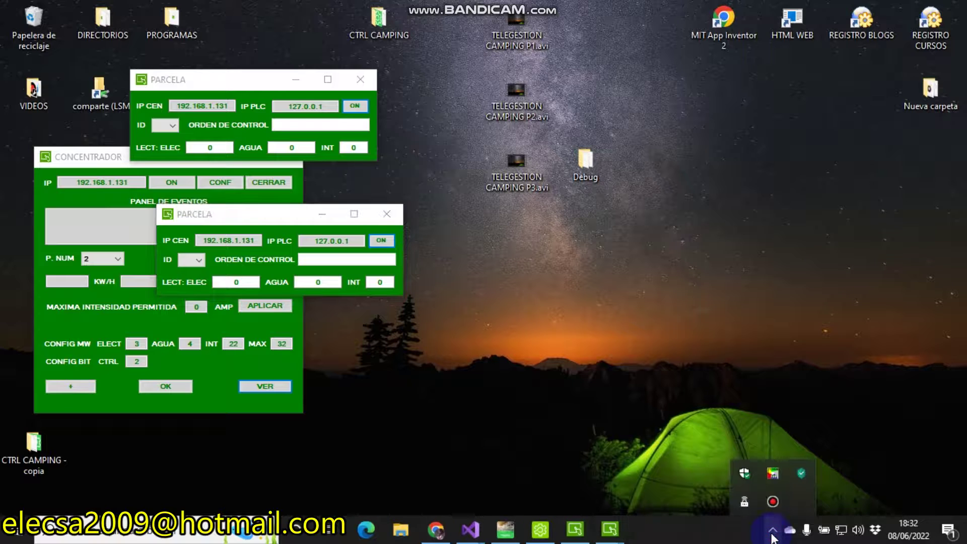
{"action": "left_click", "coordinate": [772, 501]}
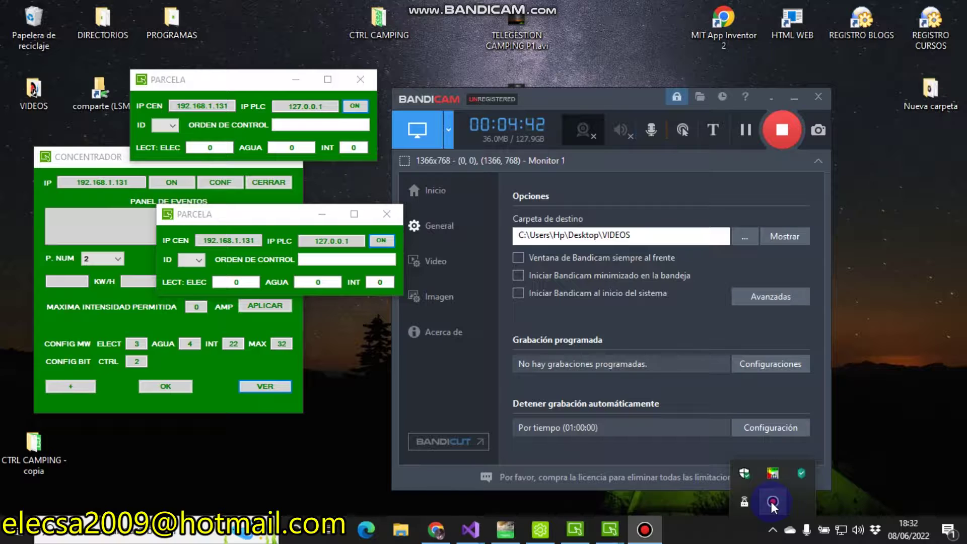
{"action": "left_click", "coordinate": [777, 98]}
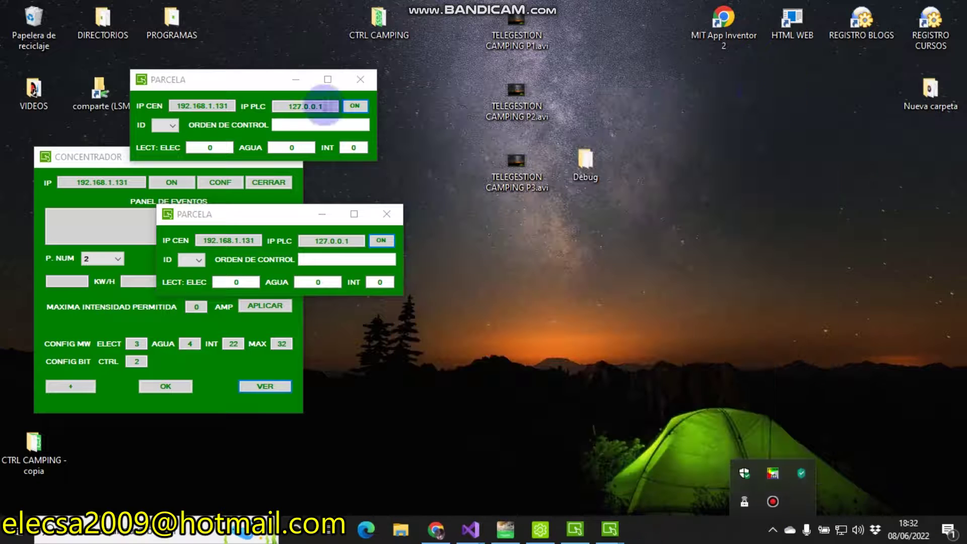
{"action": "left_click", "coordinate": [172, 126]}
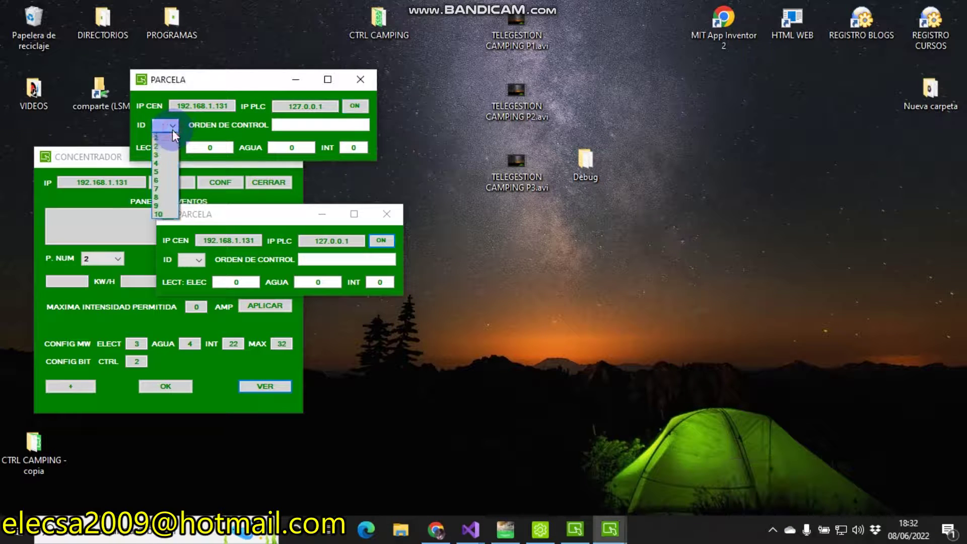
{"action": "left_click", "coordinate": [234, 83]}
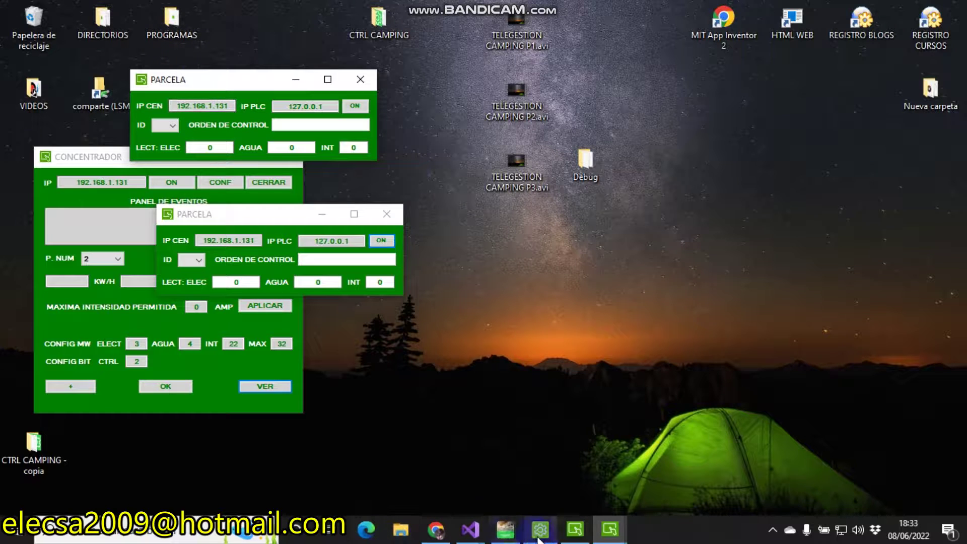
Step: Restore the CAMPING program in Machine Expert - Basic and stack the CONCENTRADOR and both PARCELA windows clear of the ladder rungs
{"action": "left_click", "coordinate": [506, 534]}
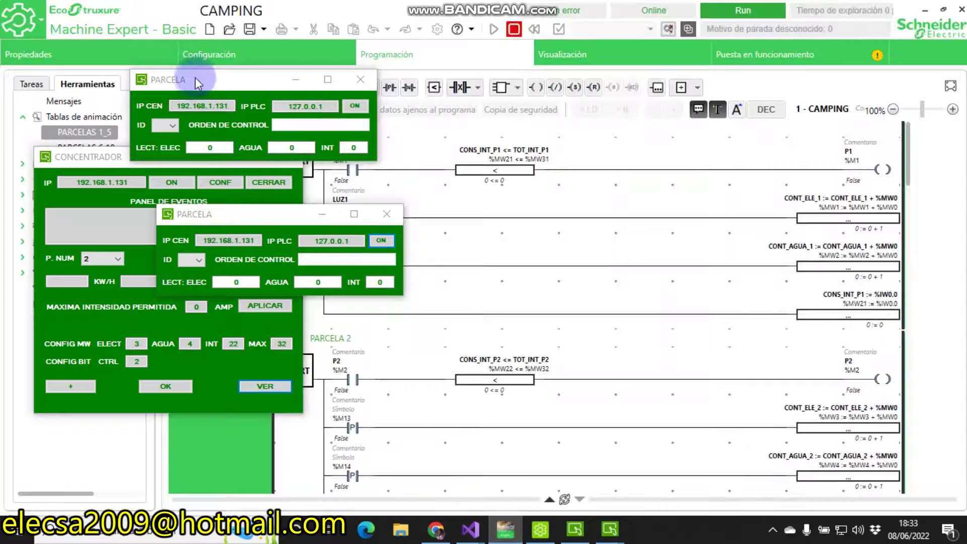
{"action": "left_click_drag", "start_coordinate": [183, 80], "coordinate": [363, 357]}
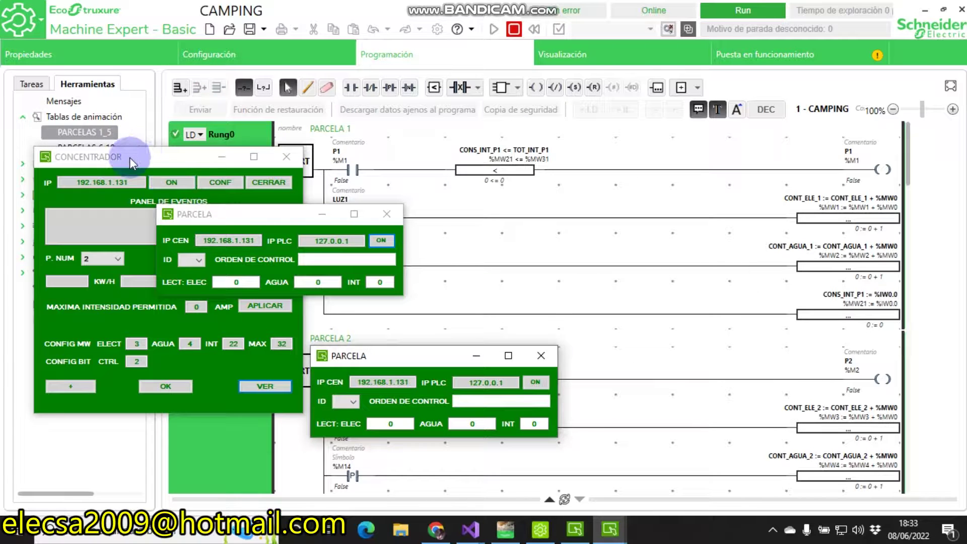
{"action": "left_click_drag", "start_coordinate": [129, 157], "coordinate": [111, 17]}
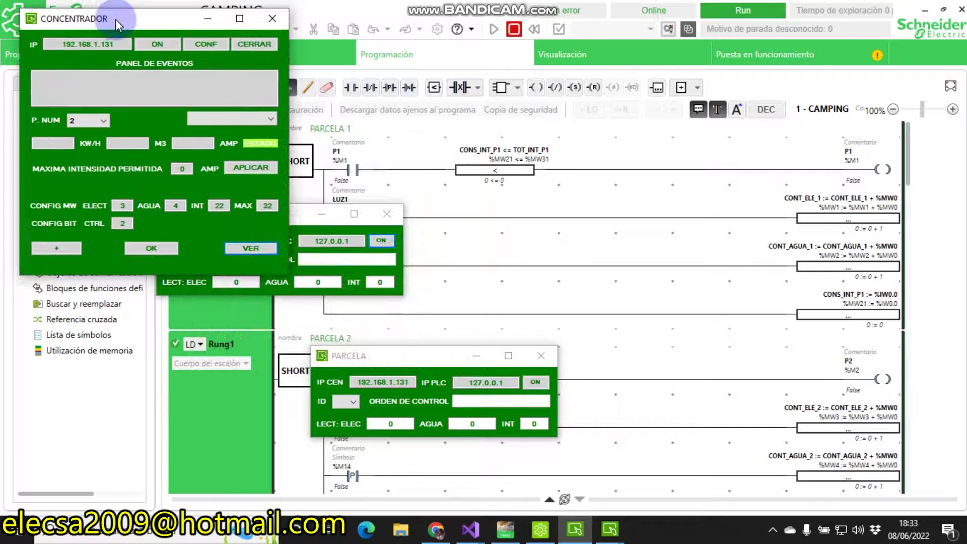
{"action": "left_click_drag", "start_coordinate": [300, 219], "coordinate": [178, 294]}
{"action": "left_click_drag", "start_coordinate": [416, 356], "coordinate": [132, 387]}
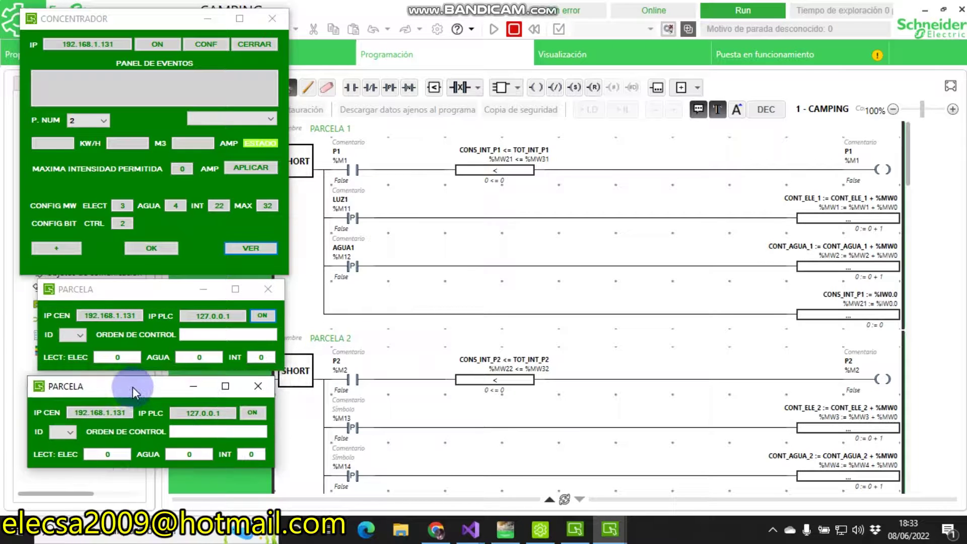
Step: Set the ID of the upper PARCELA client to 1 and of the lower PARCELA client to 2
{"action": "left_click", "coordinate": [75, 335]}
{"action": "left_click", "coordinate": [75, 348]}
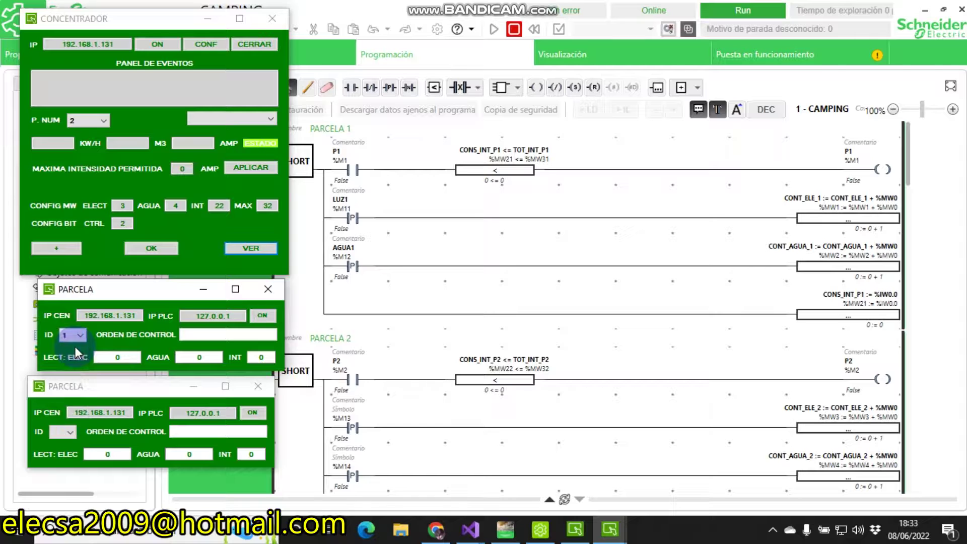
{"action": "left_click", "coordinate": [68, 430]}
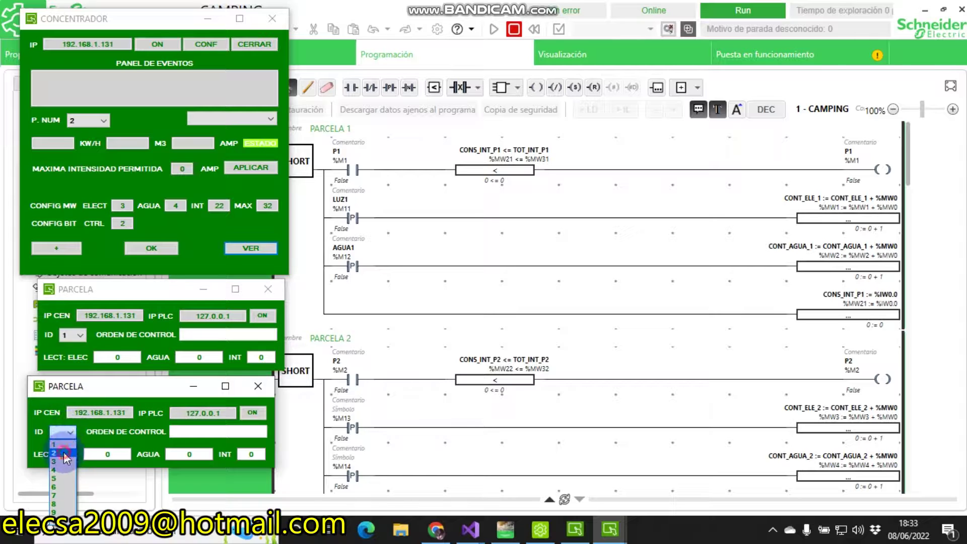
{"action": "left_click", "coordinate": [64, 452]}
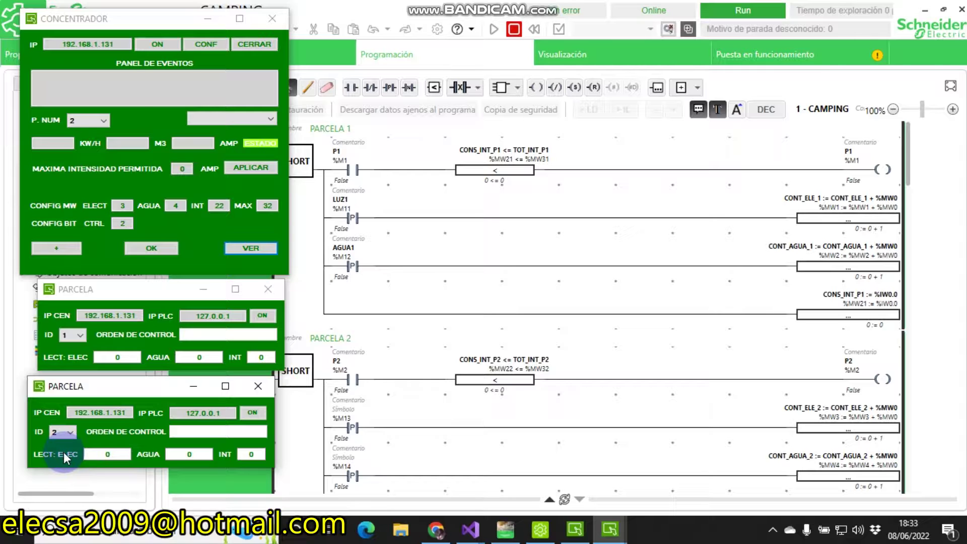